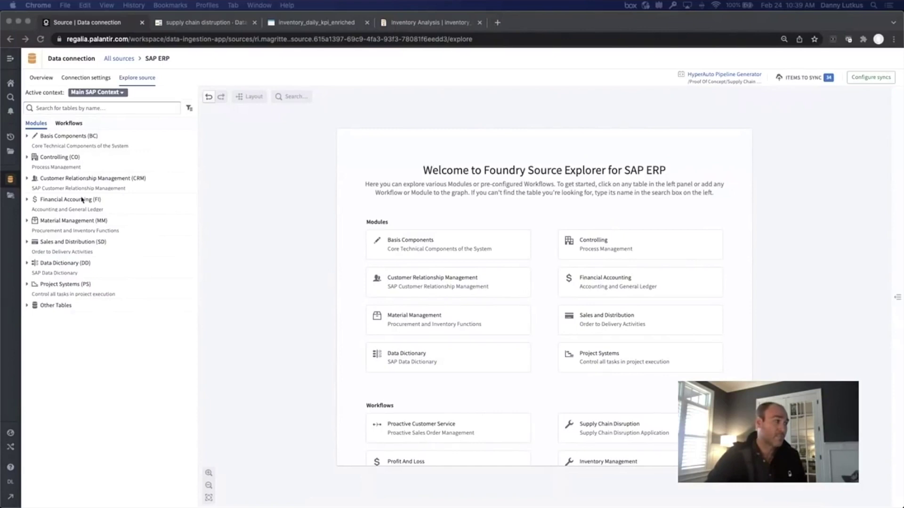
Step: Add the MARA general material table from Material Management > Material to the explorer graph
click(59, 225)
click(56, 241)
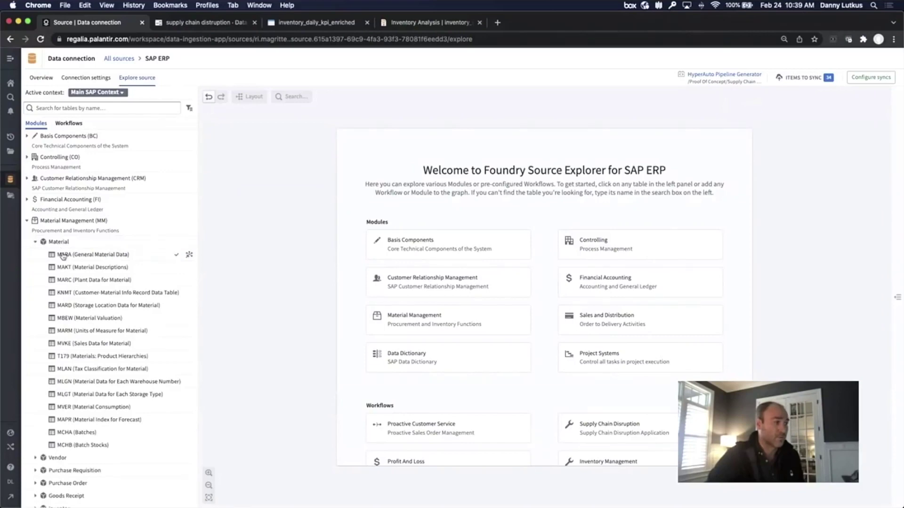
click(63, 255)
scroll(569, 313, up, 5)
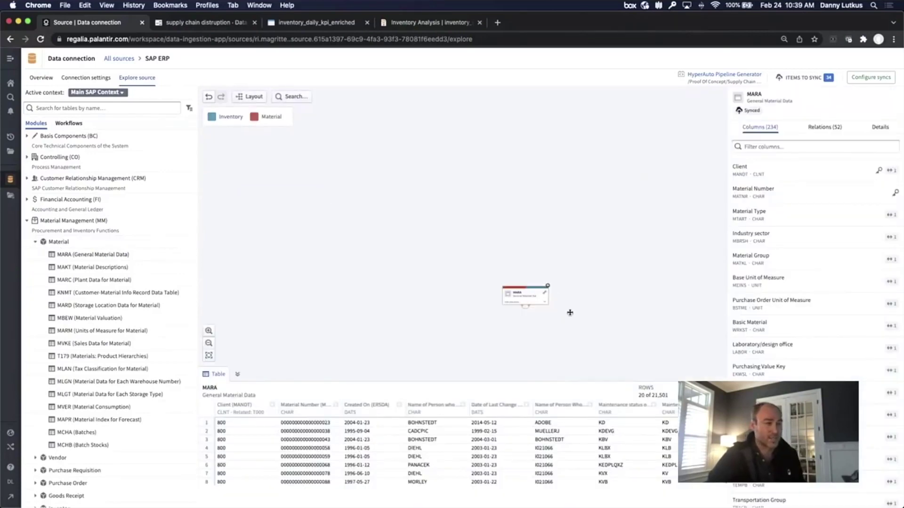
drag(503, 288, 466, 220)
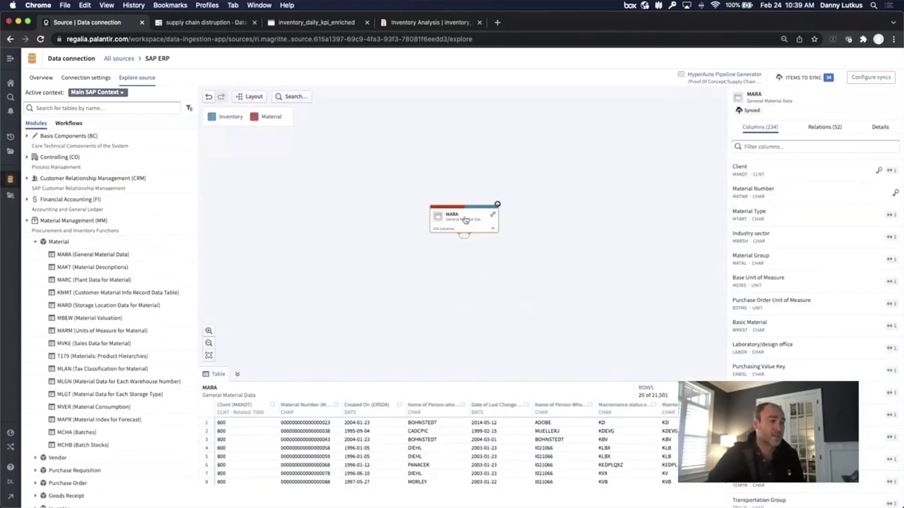
Step: Expand MARA's 21 downstream tables, auto-arrange the graph with Layout, and reopen MARA's details
click(497, 204)
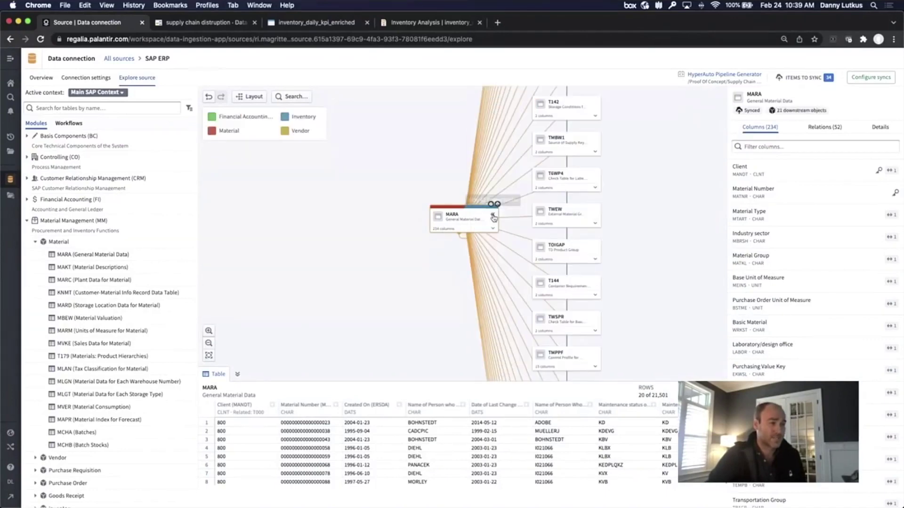
click(394, 200)
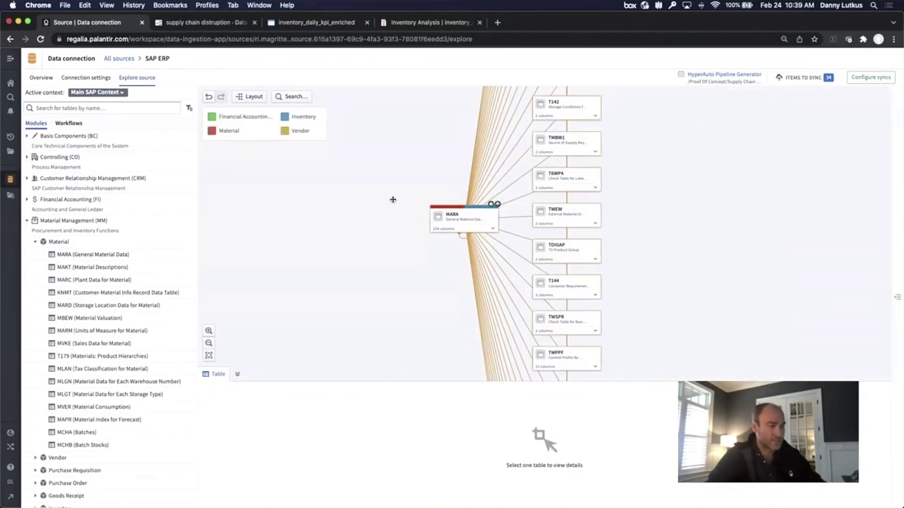
click(254, 97)
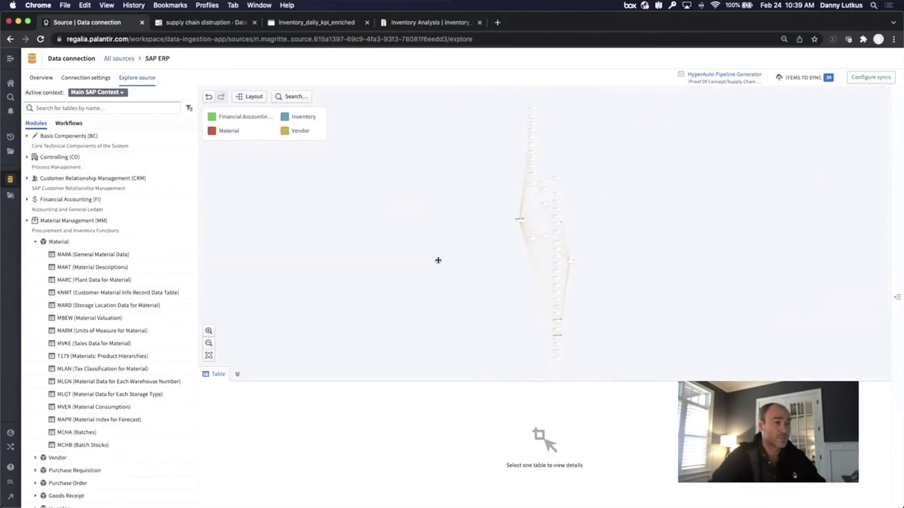
click(519, 223)
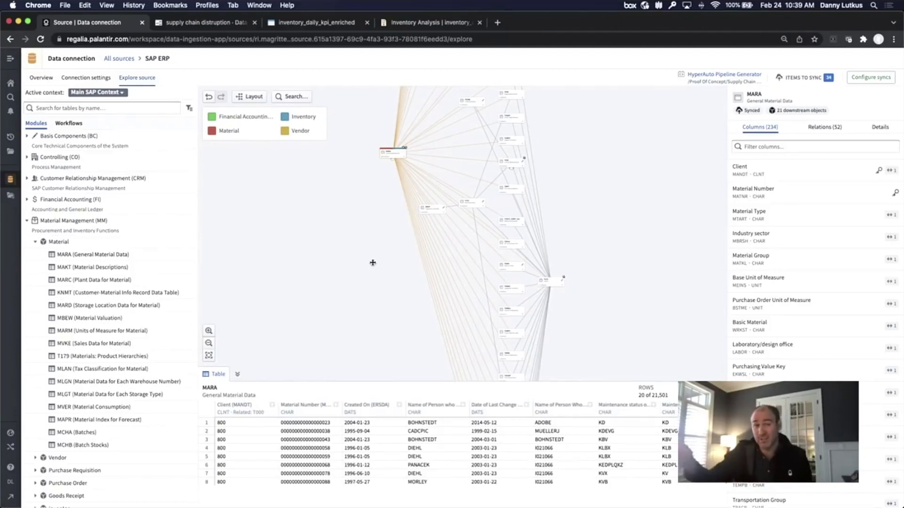
Step: Expand the Supply Chain Disruption workflow and list its 34 tables to sync, including VBAK, VBAP and EKPO
click(63, 123)
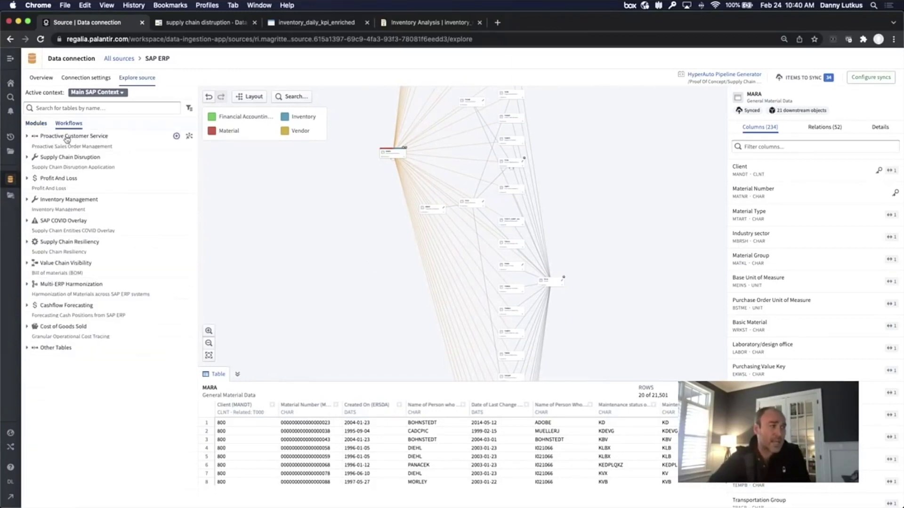
mouse_move(69, 161)
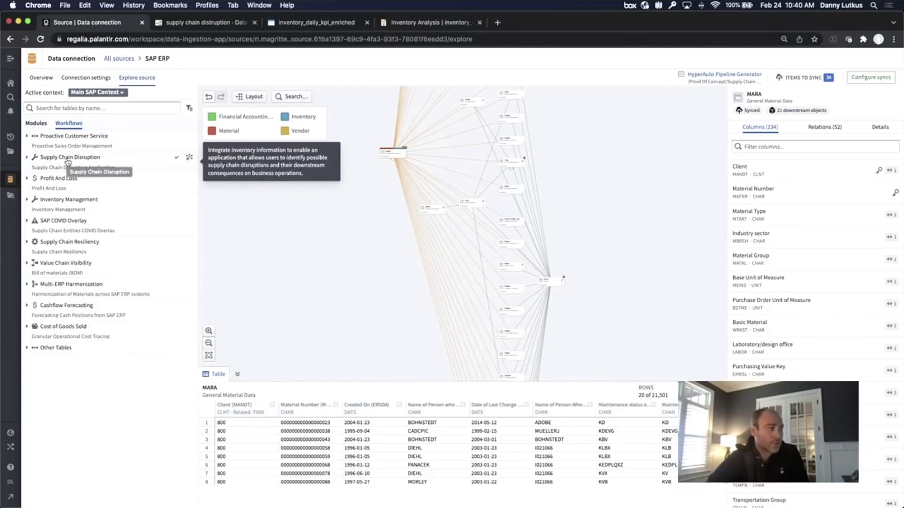
mouse_move(74, 141)
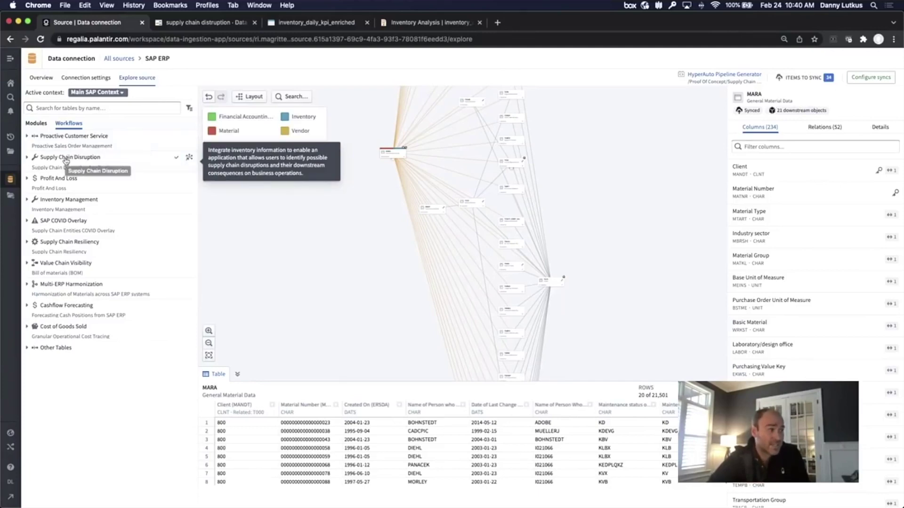
click(66, 160)
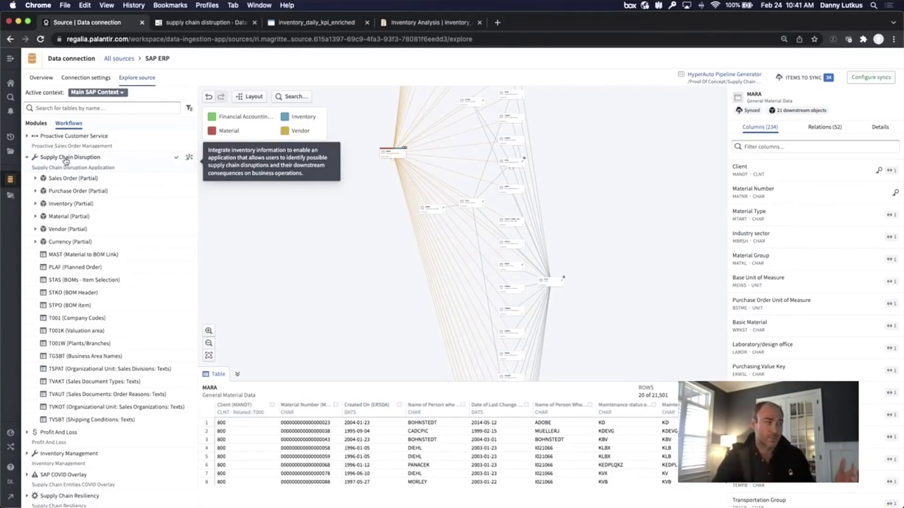
click(803, 77)
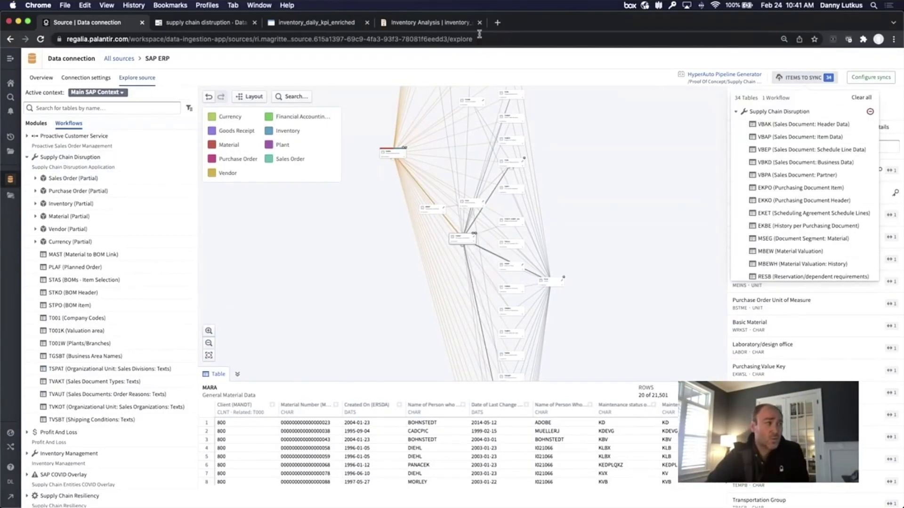
Step: Switch to the supply chain distruption lineage graph and zoom in on its nodes
click(188, 24)
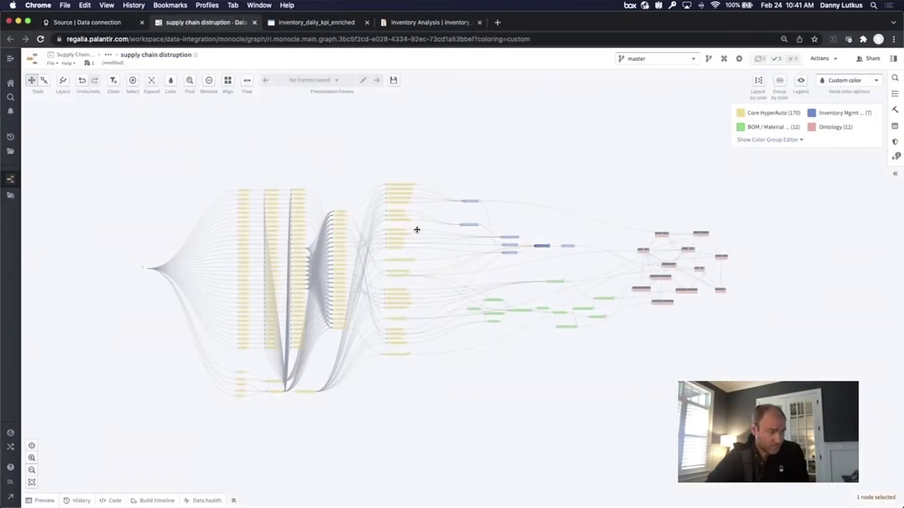
scroll(450, 393, up, 2)
scroll(450, 393, up, 1)
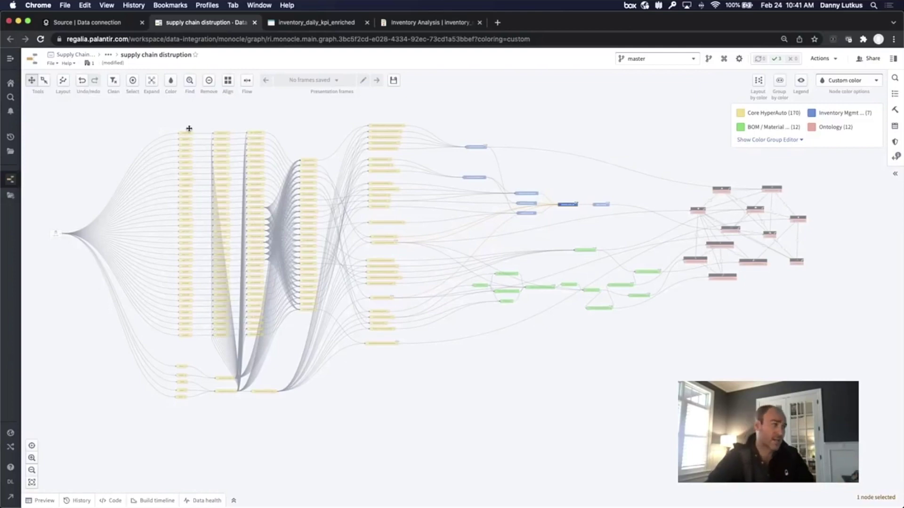
scroll(186, 139, up, 5)
mouse_move(186, 142)
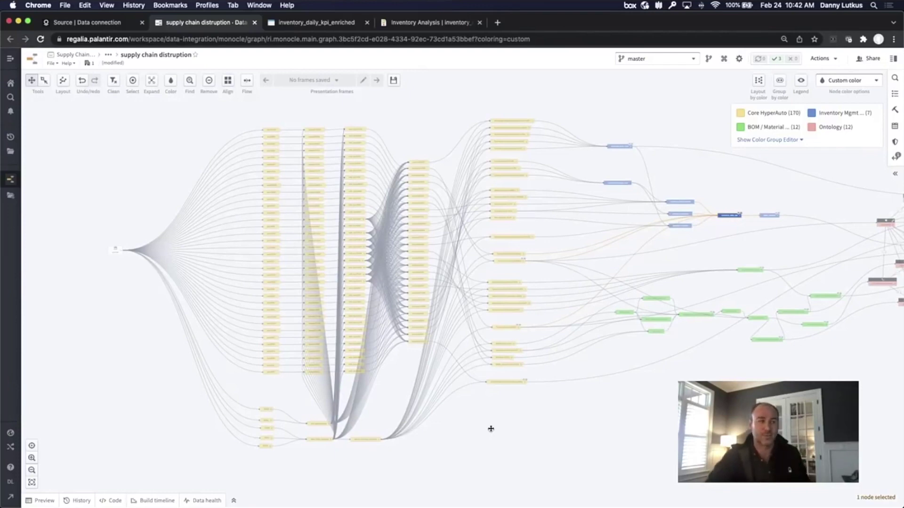
scroll(499, 430, right, 8)
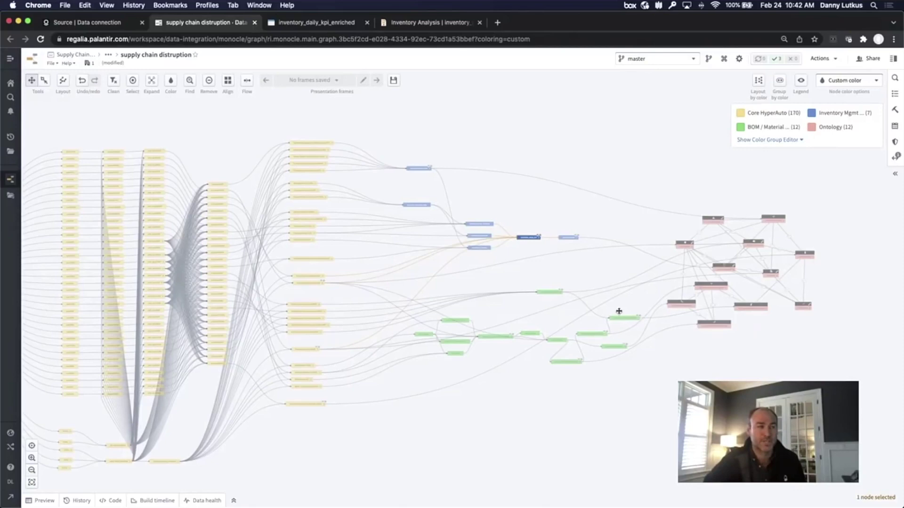
scroll(778, 346, up, 3)
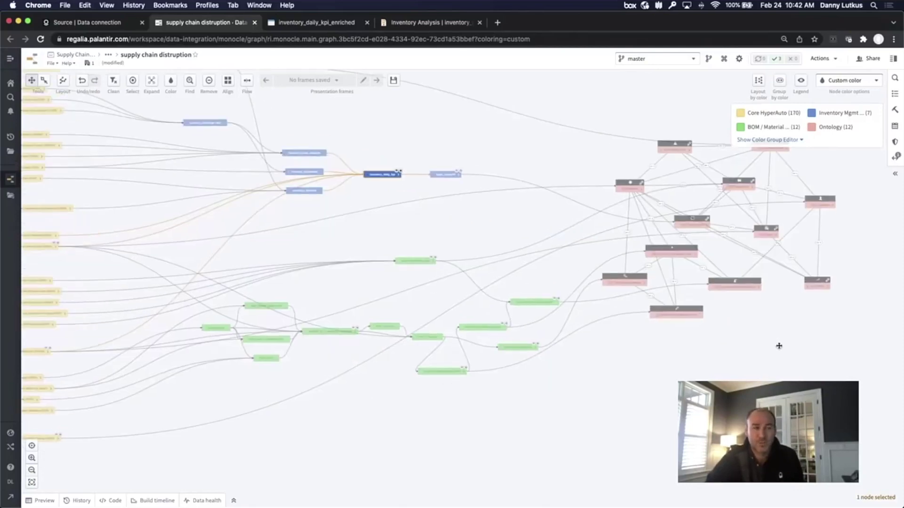
scroll(725, 332, up, 4)
scroll(659, 326, up, 3)
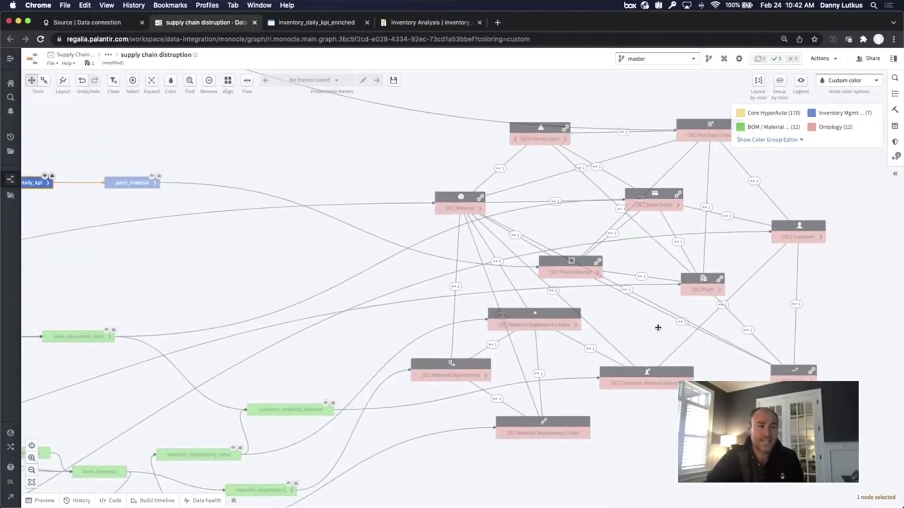
scroll(644, 341, up, 2)
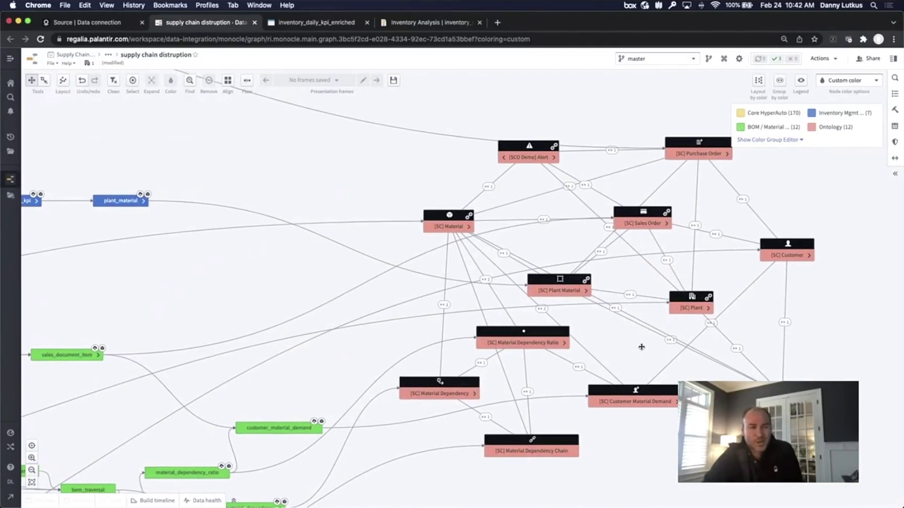
Step: Select the [SC] Plant ontology object and look around the graph near it
click(698, 308)
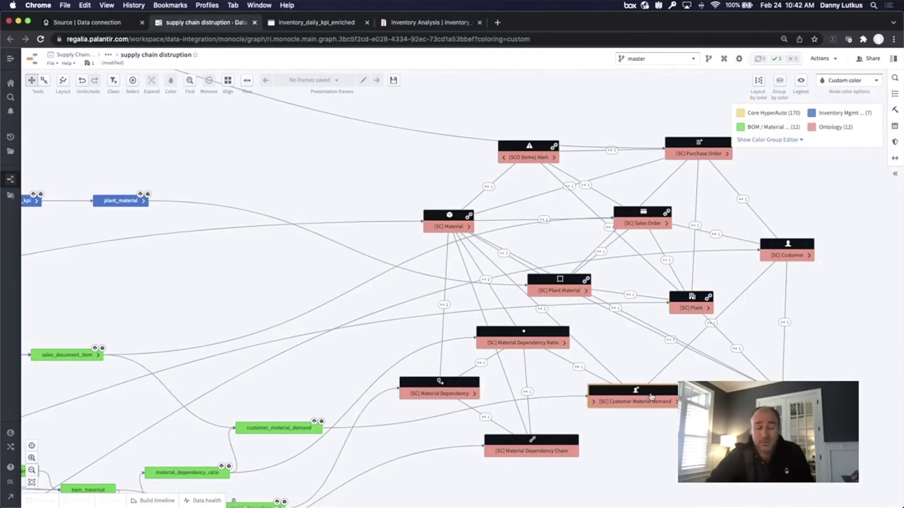
scroll(654, 397, down, 5)
scroll(654, 397, down, 3)
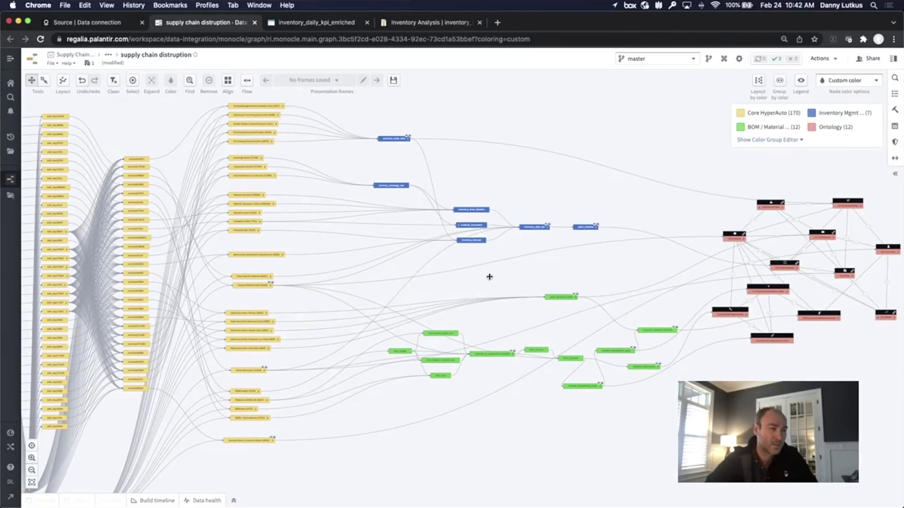
drag(489, 276, 586, 264)
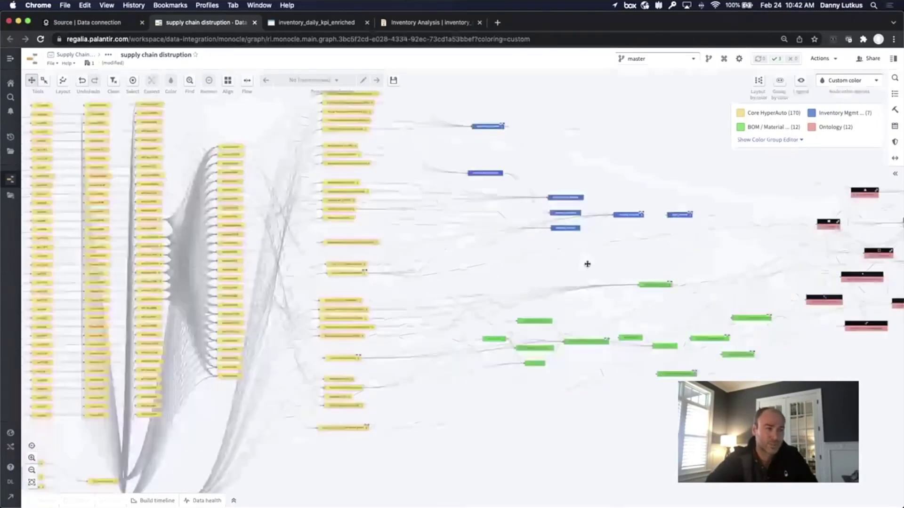
scroll(625, 216, up, 3)
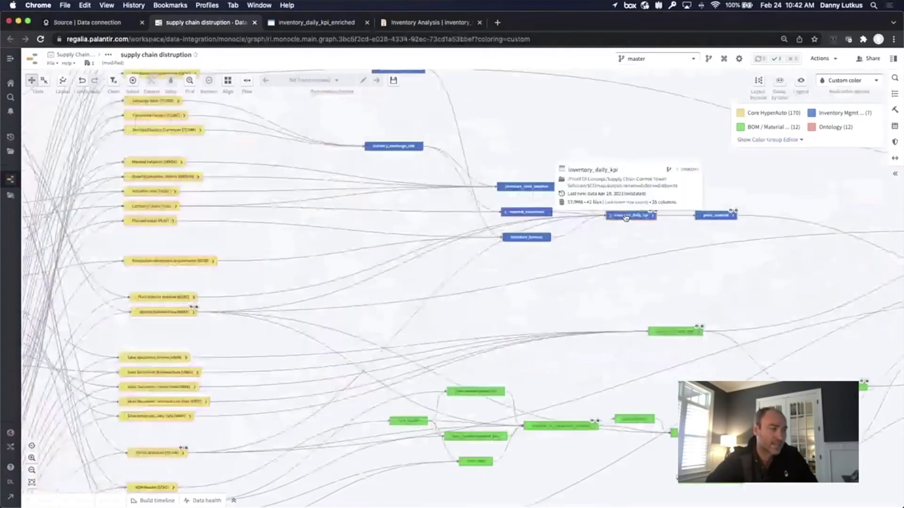
Step: Select inventory_daily_kpi, preview its rows and show the code that builds it
click(626, 216)
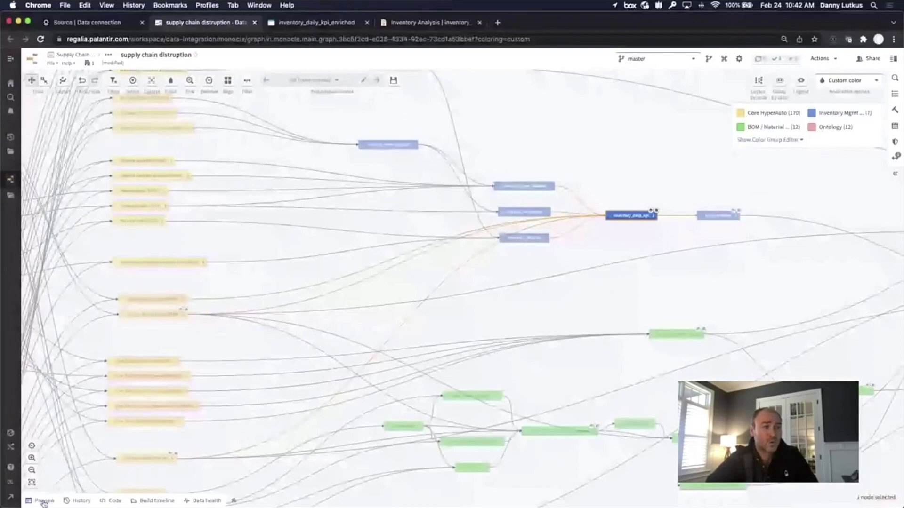
click(44, 502)
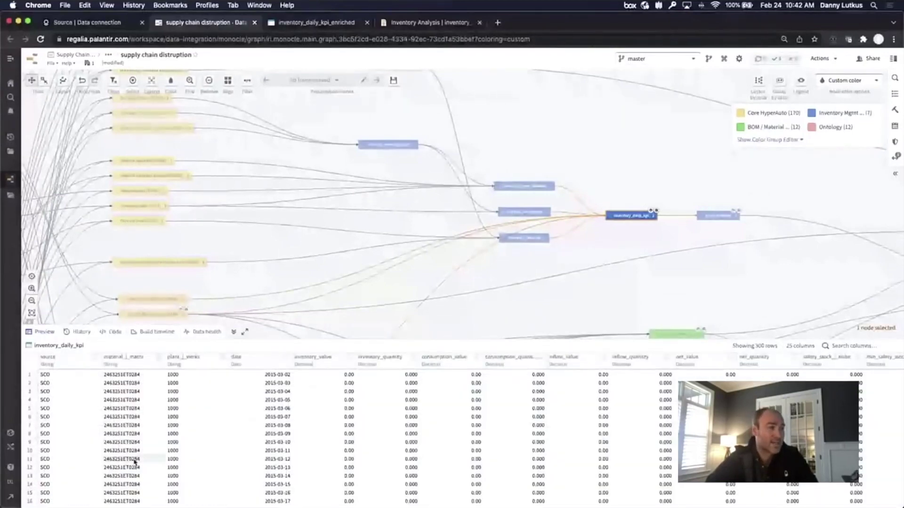
click(115, 333)
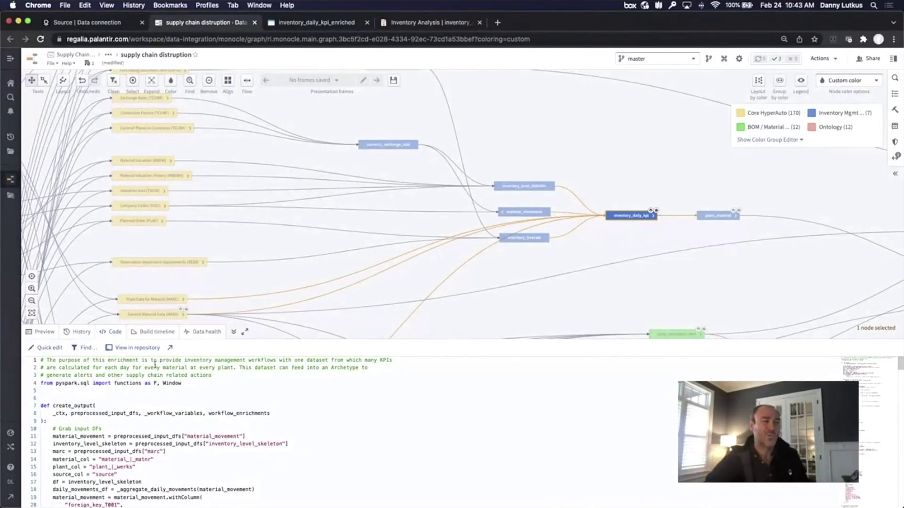
scroll(260, 281, down, 1)
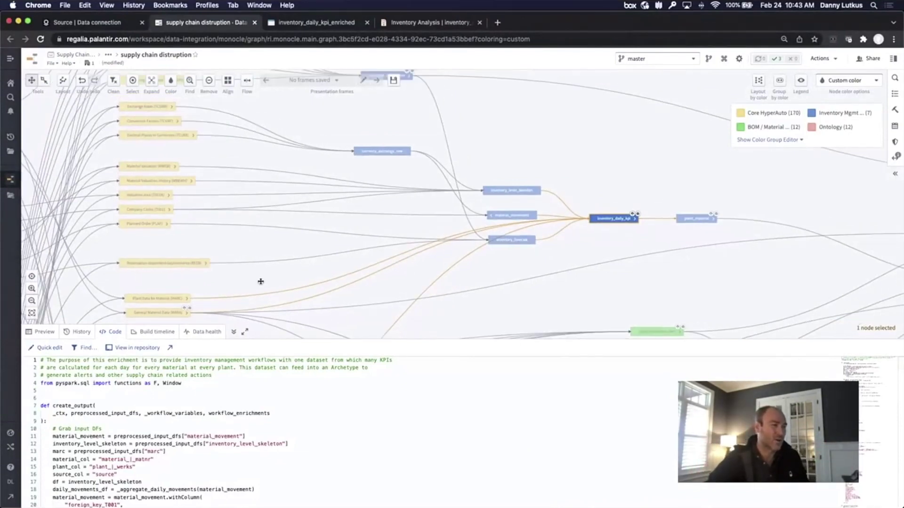
scroll(190, 216, down, 2)
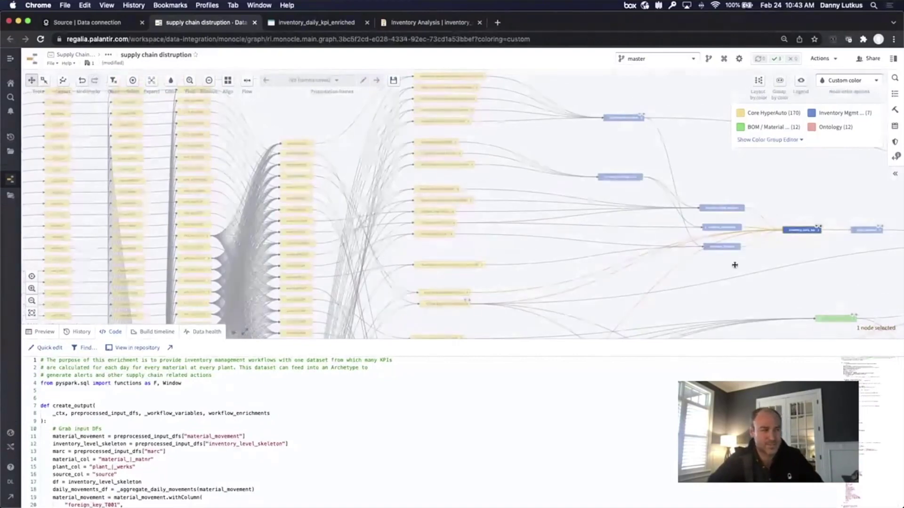
Step: Open the transform's code in sap_repo, then return to the supply chain lineage graph
drag(735, 265, 365, 247)
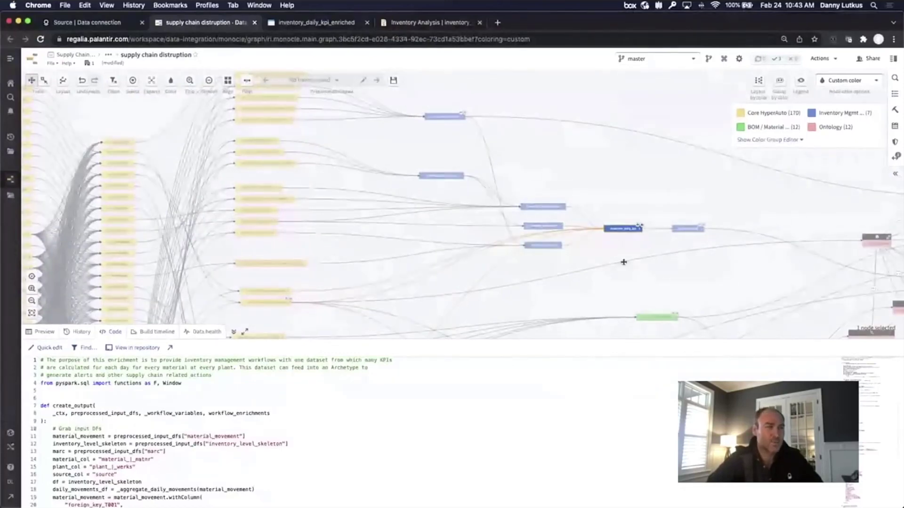
drag(623, 260, 584, 178)
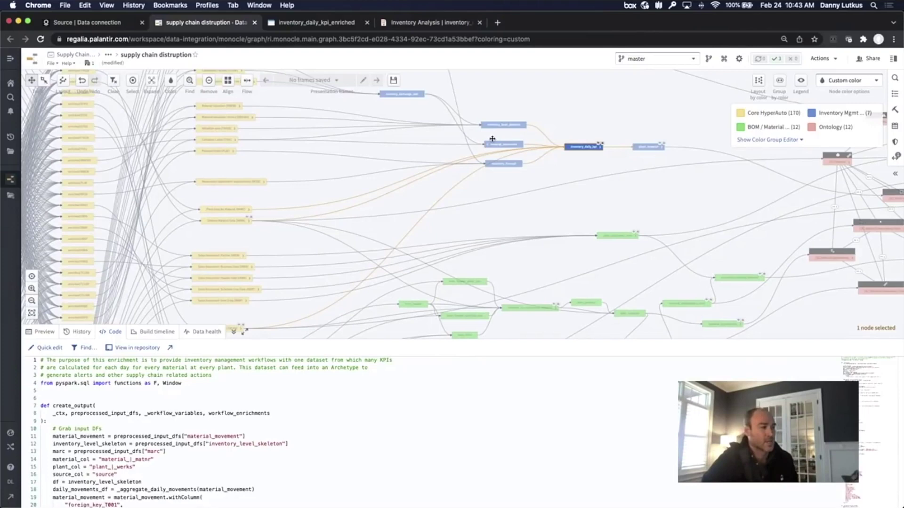
scroll(188, 376, down, 3)
click(170, 348)
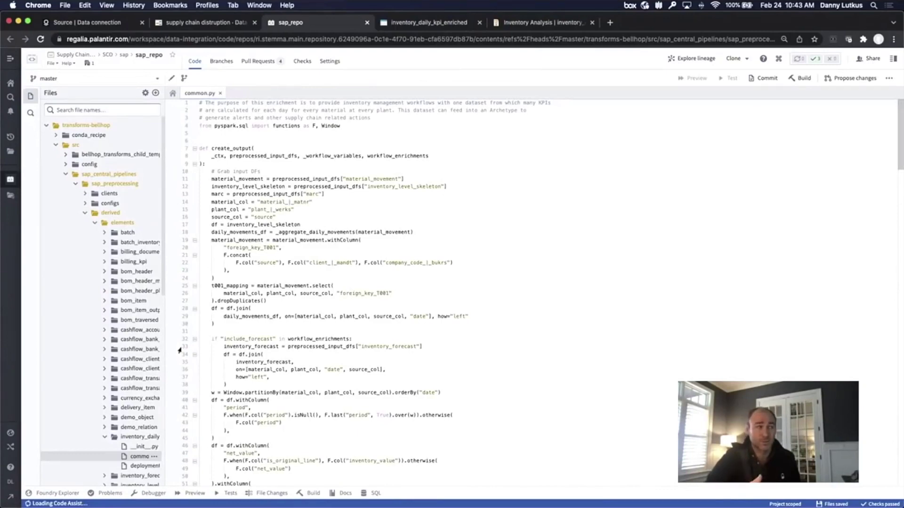
key(ctrl+shift+Tab)
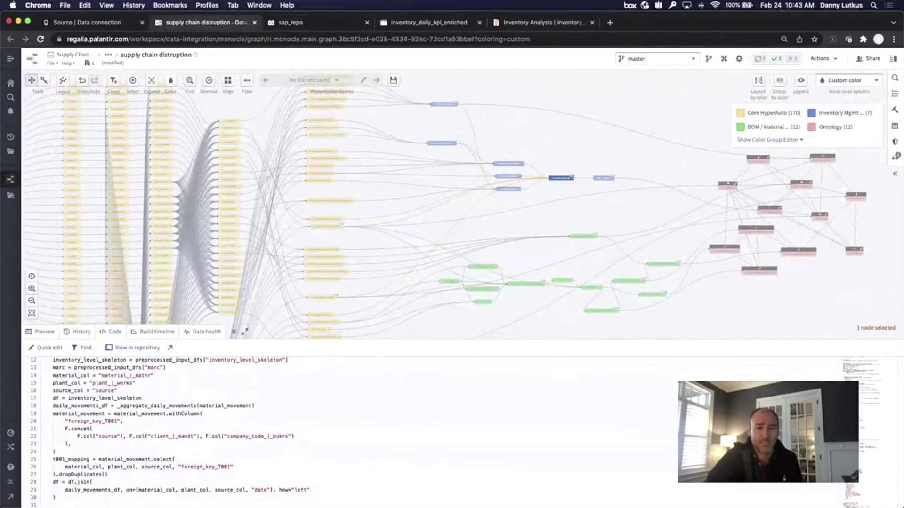
Step: Clear the node selection and collapse the bottom code panel
click(527, 226)
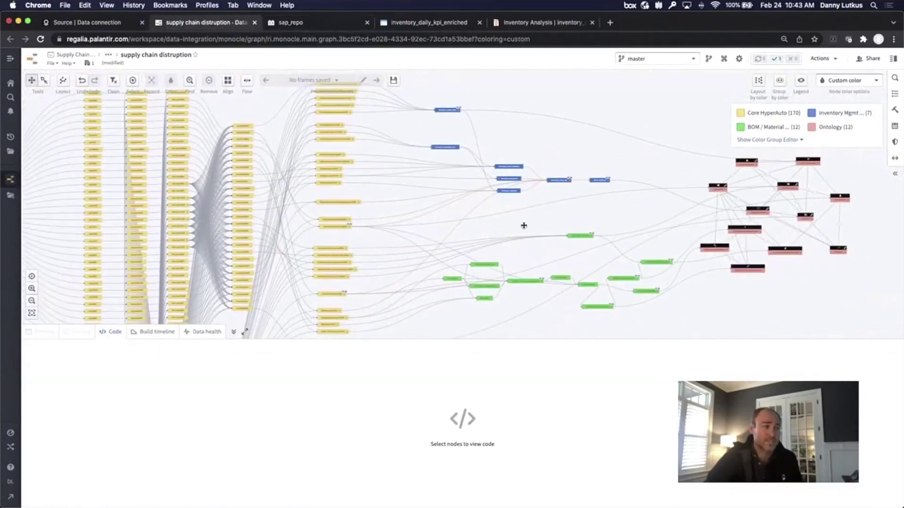
drag(521, 226, 587, 196)
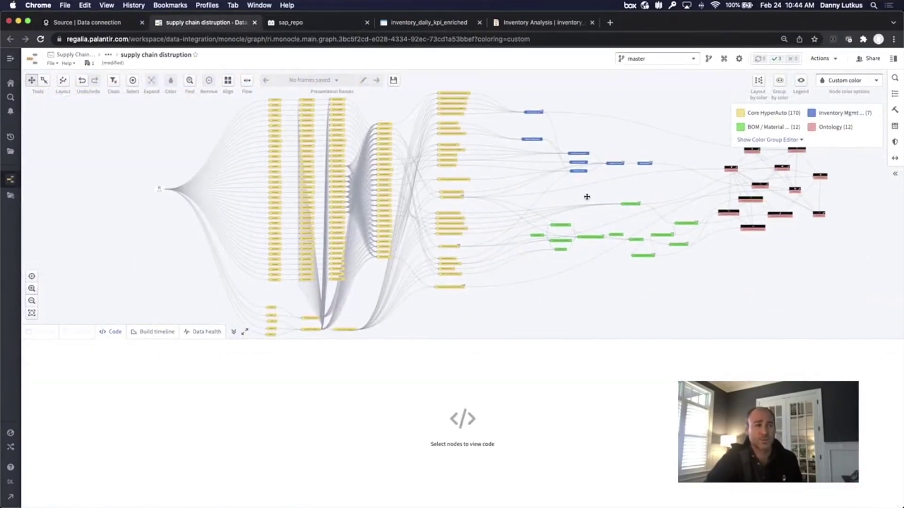
click(233, 331)
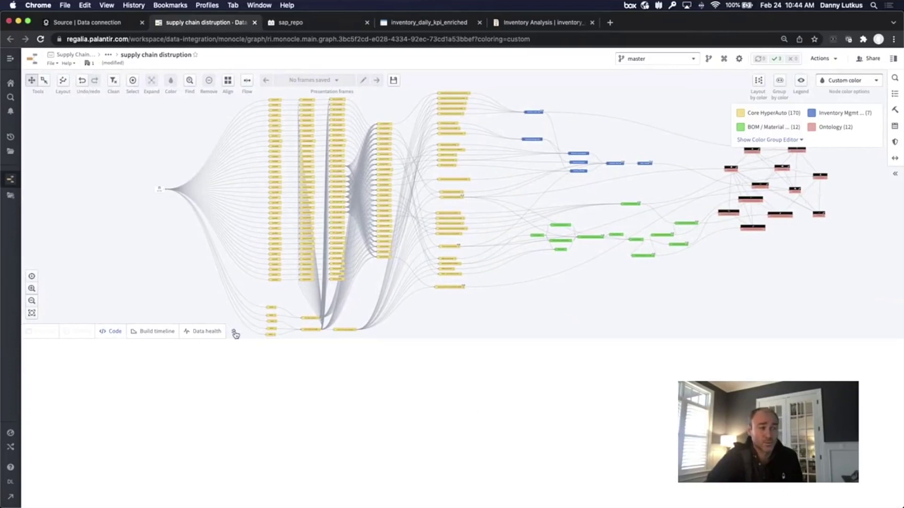
drag(235, 331, 156, 398)
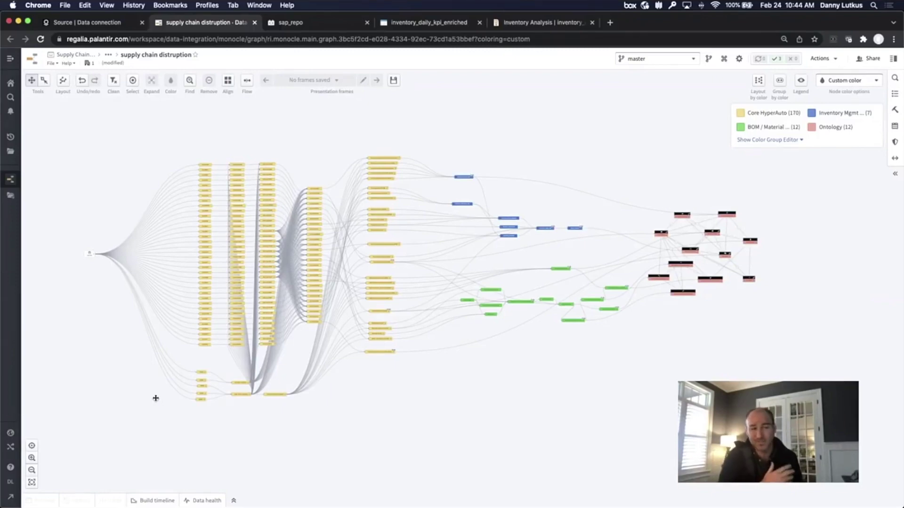
Step: Zoom in on the blue Inventory Mgmt datasets where inventory_daily_kpi feeds plant_material
scroll(312, 221, up, 5)
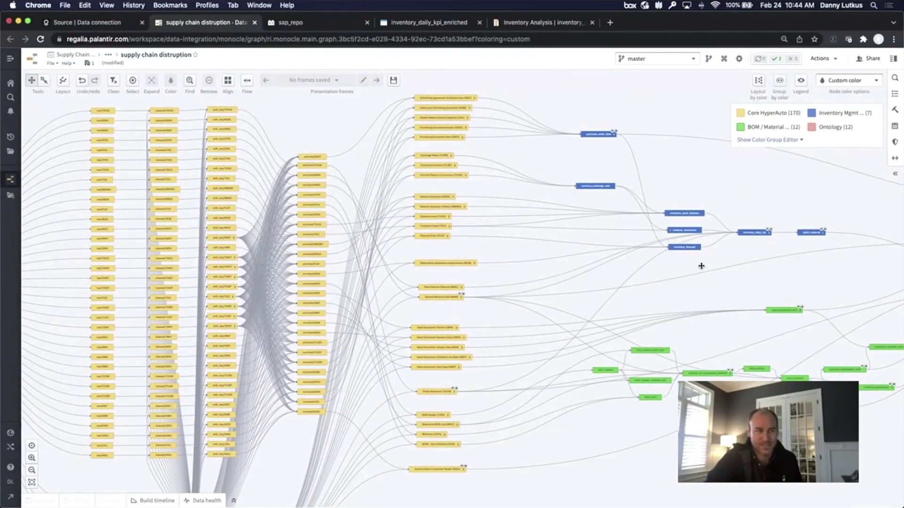
drag(699, 264, 516, 254)
scroll(551, 261, up, 2)
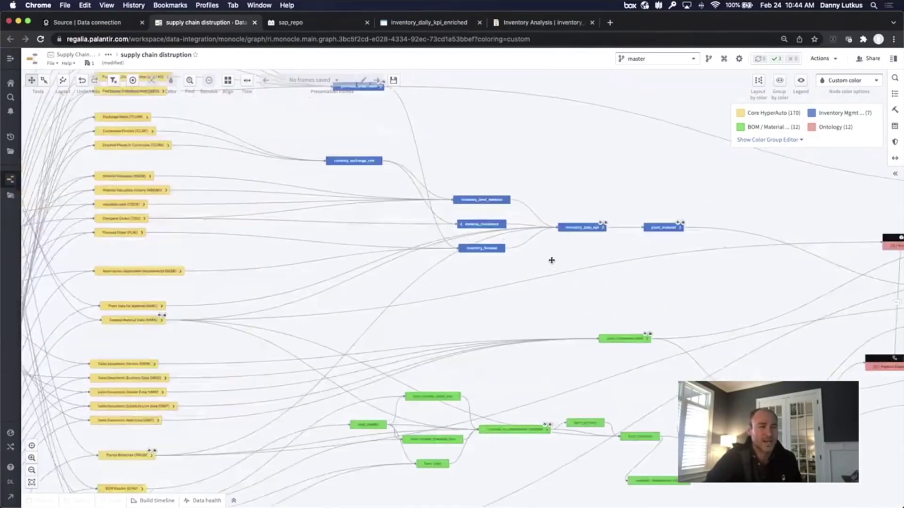
scroll(551, 301, up, 2)
scroll(551, 301, up, 1)
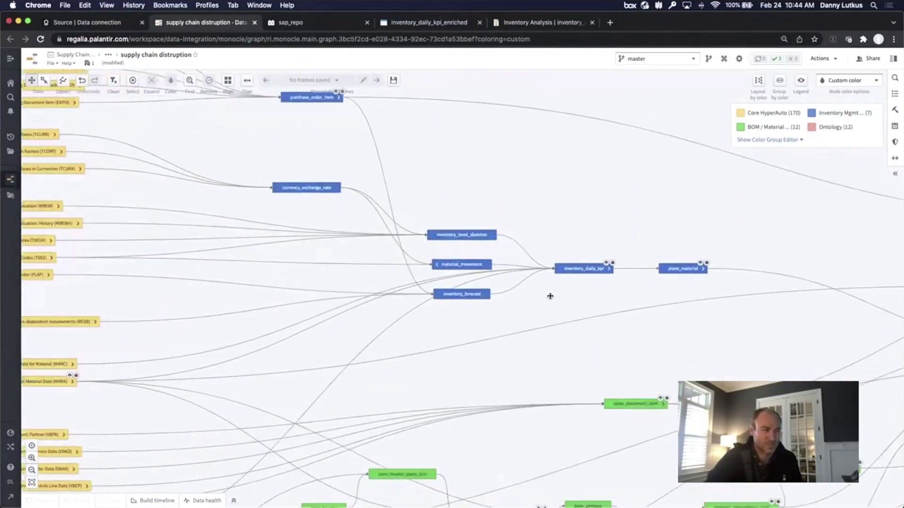
drag(551, 294, 550, 315)
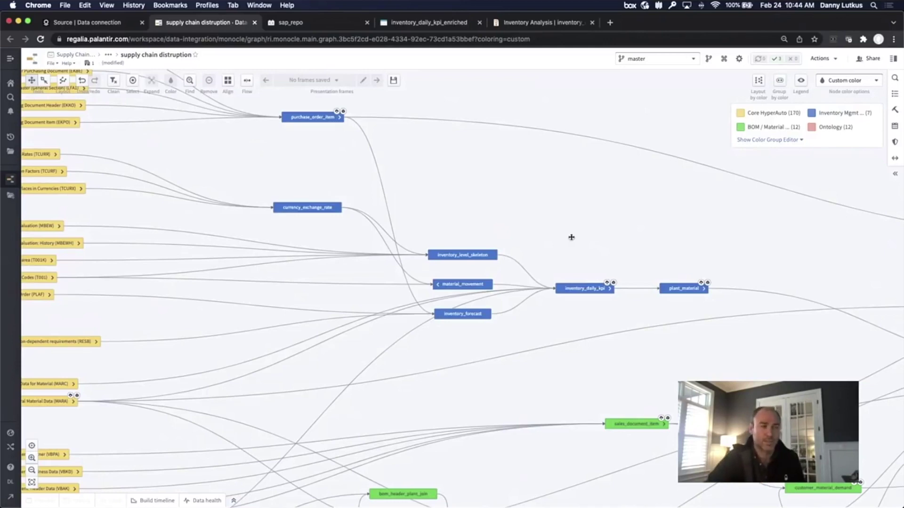
Step: Preview inventory_daily_kpi and step along row 1 from material to consumption_quantity
click(581, 289)
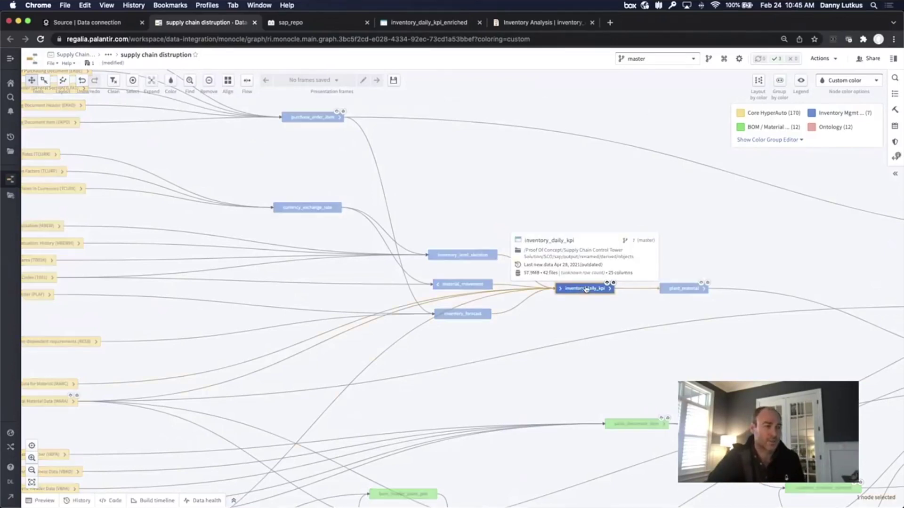
click(44, 504)
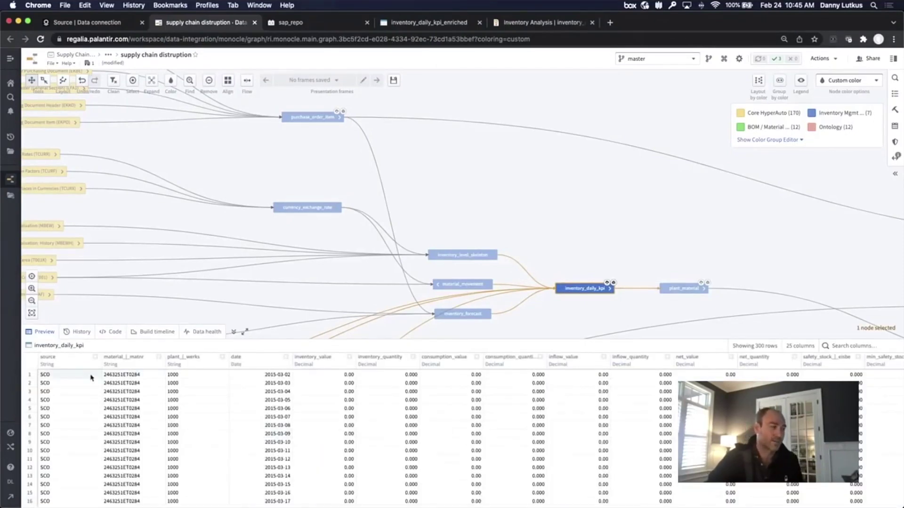
click(123, 376)
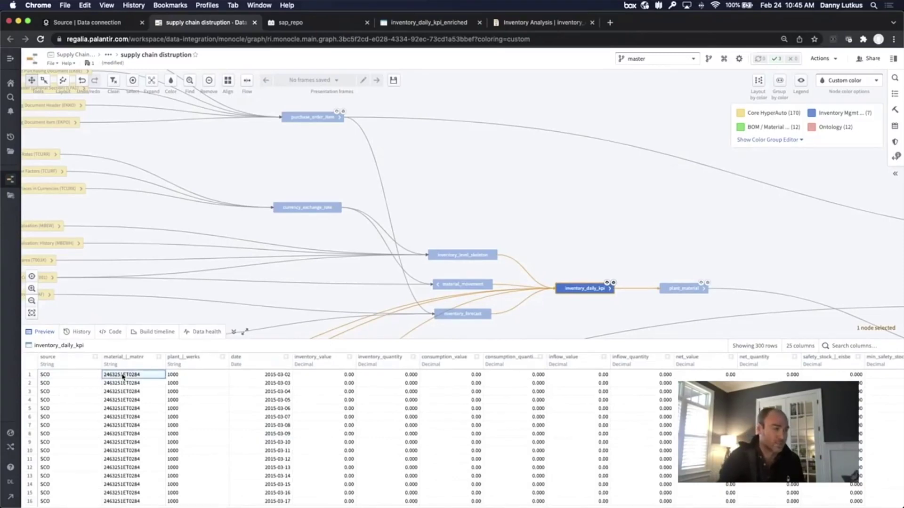
key(Right)
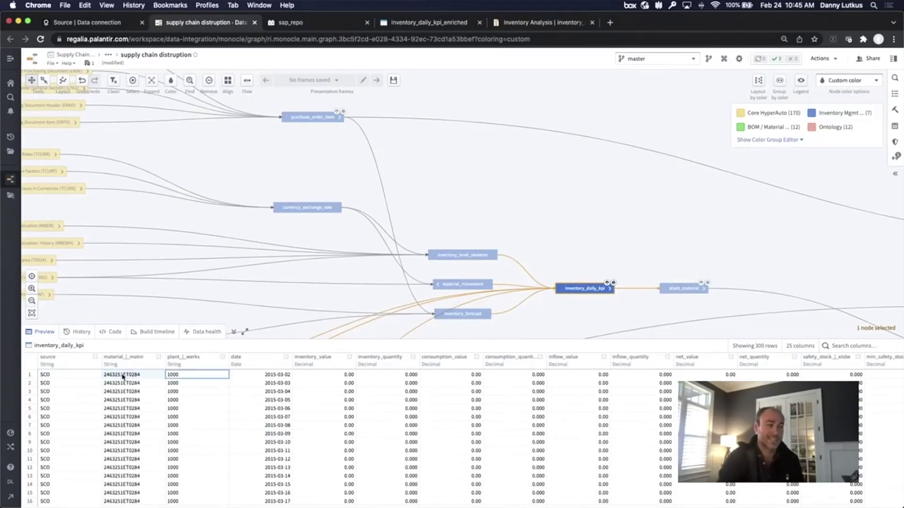
key(Right)
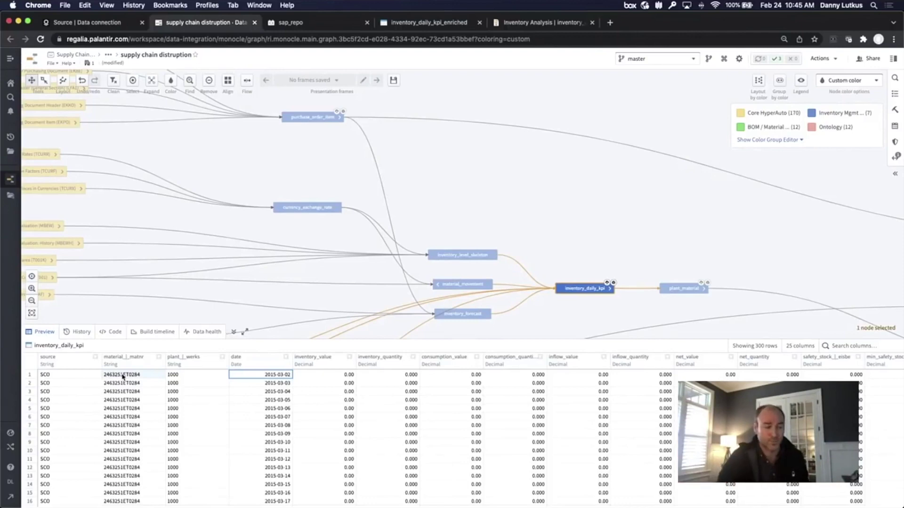
key(Right)
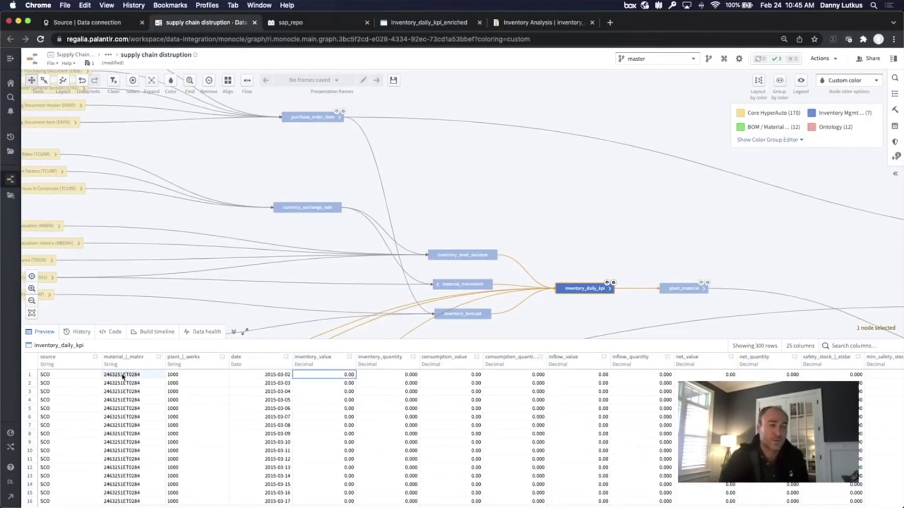
key(Right)
key(Right)
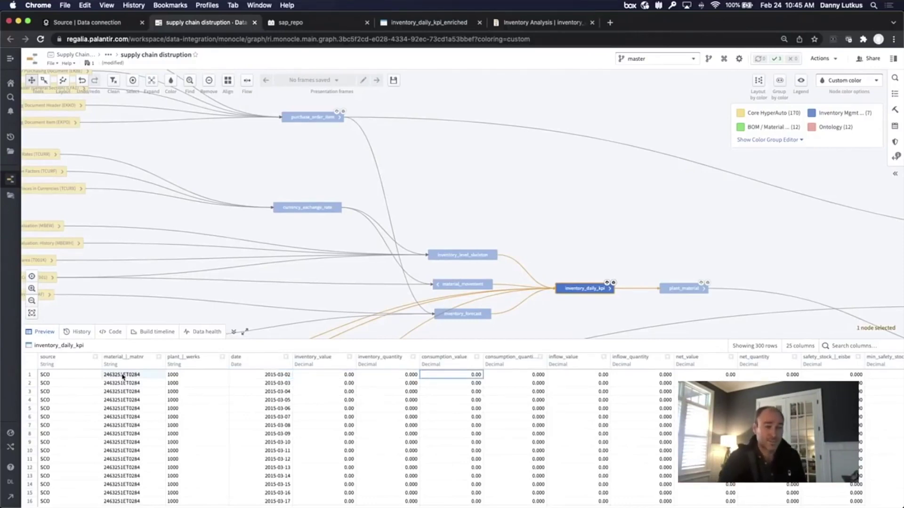
key(Right)
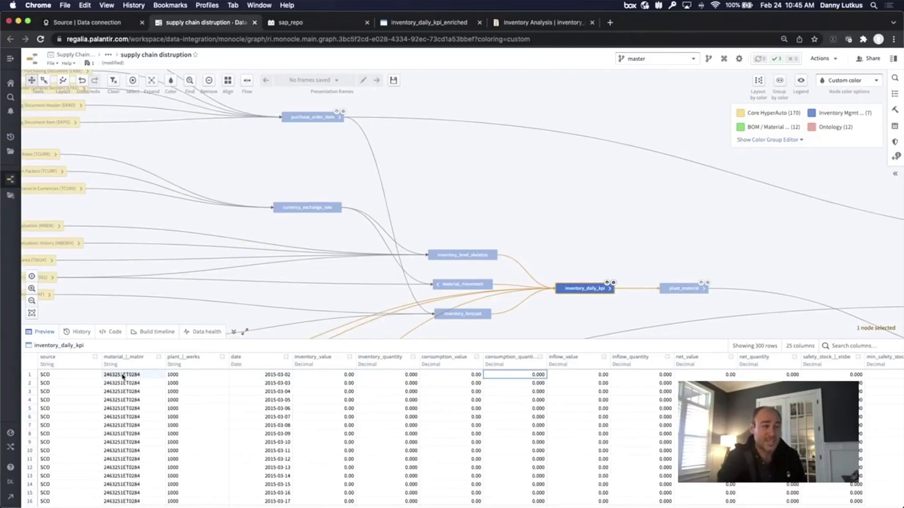
key(Right)
key(Right)
key(Right)
key(Right)
key(Right)
key(Right)
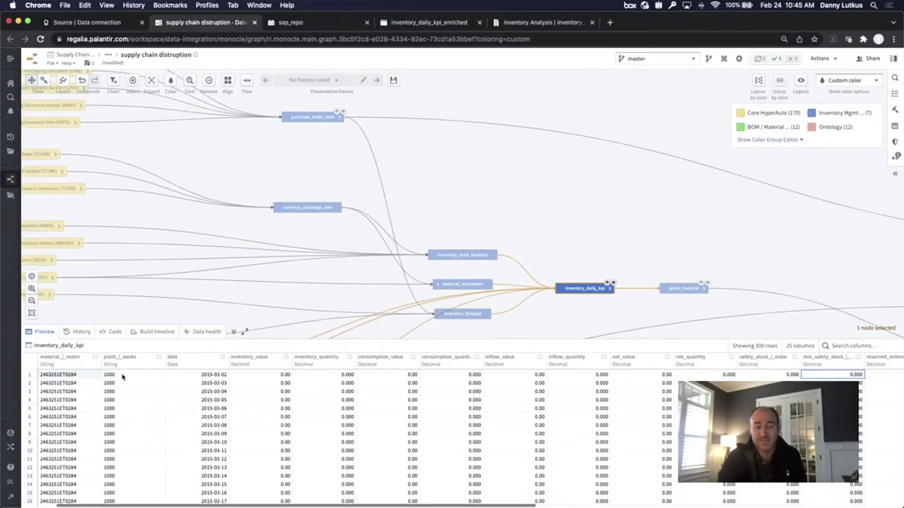
Step: Collapse the preview and pan past the green BOM datasets to the pink Ontology objects
click(233, 332)
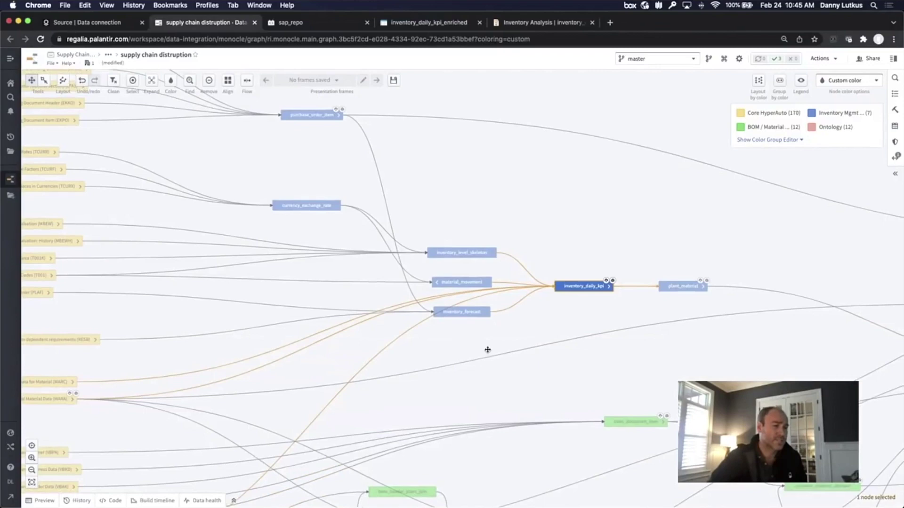
scroll(484, 330, down, 5)
drag(500, 429, 444, 353)
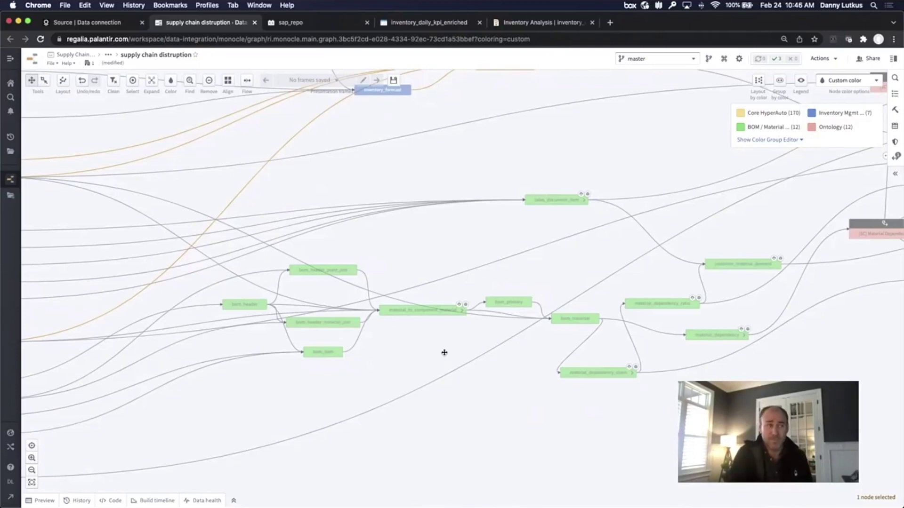
scroll(444, 353, down, 3)
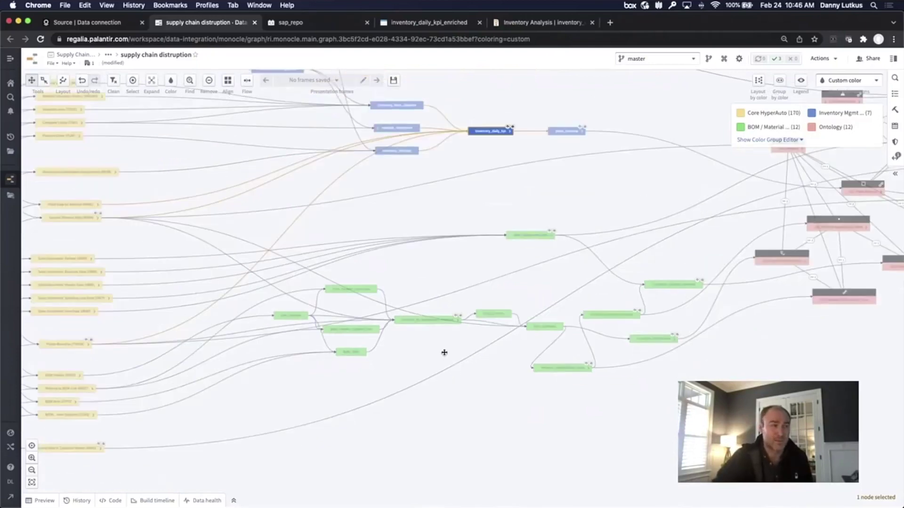
scroll(446, 276, up, 2)
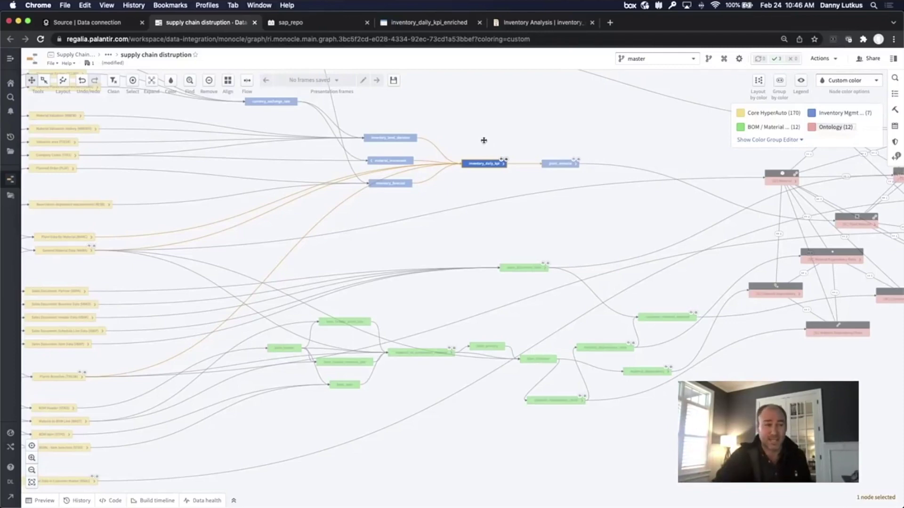
drag(507, 329, 499, 270)
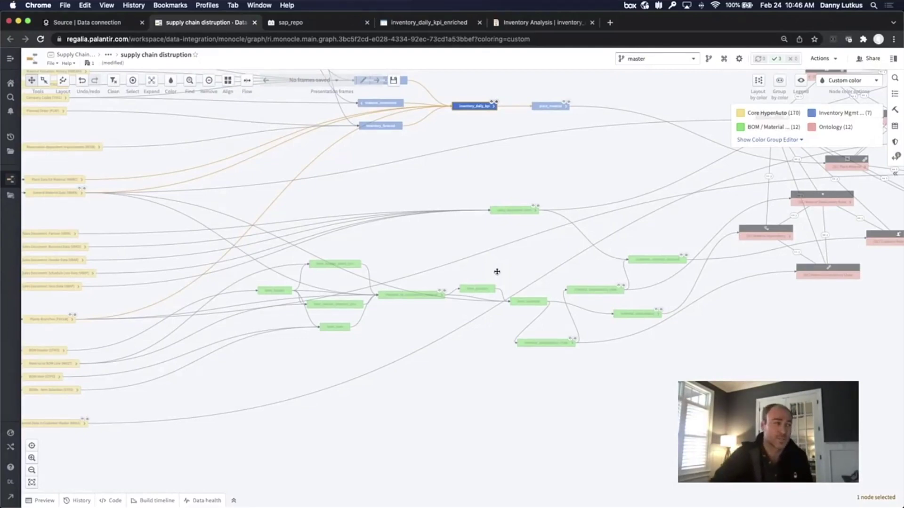
scroll(400, 214, left, 5)
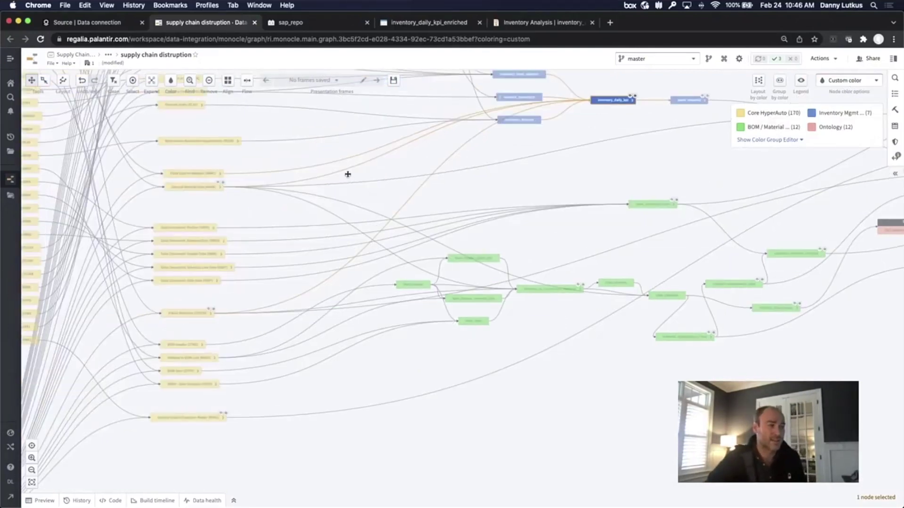
scroll(347, 174, right, 10)
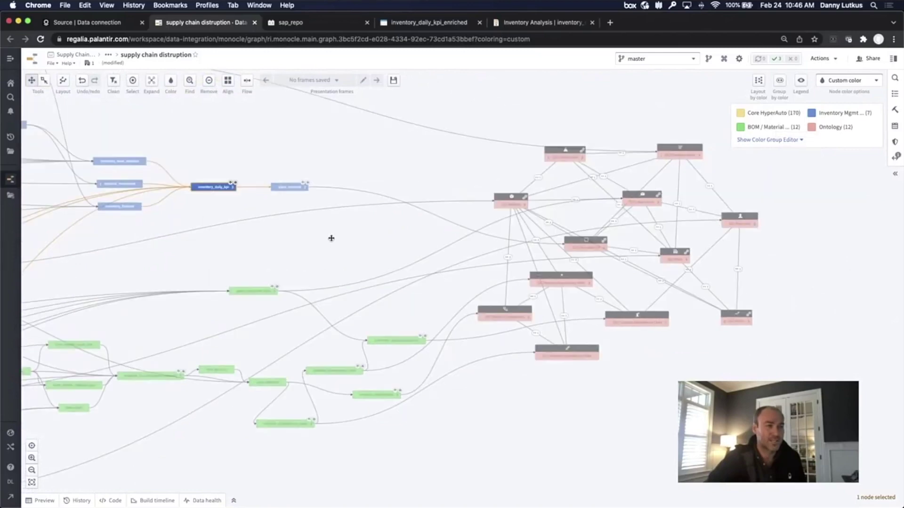
scroll(551, 287, up, 5)
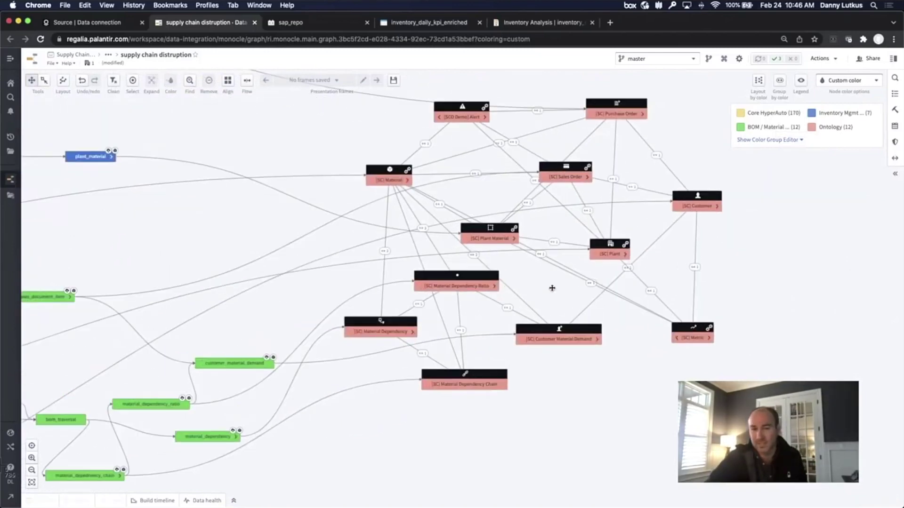
drag(552, 288, 543, 323)
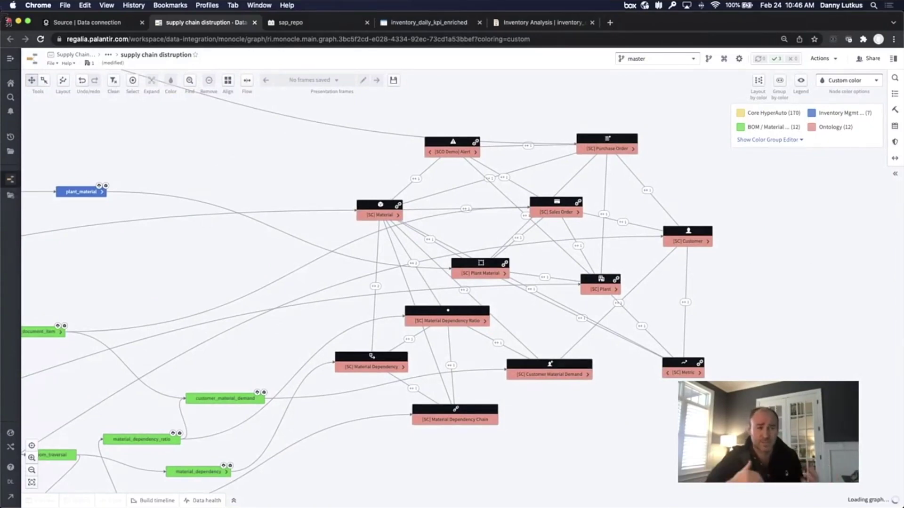
click(440, 321)
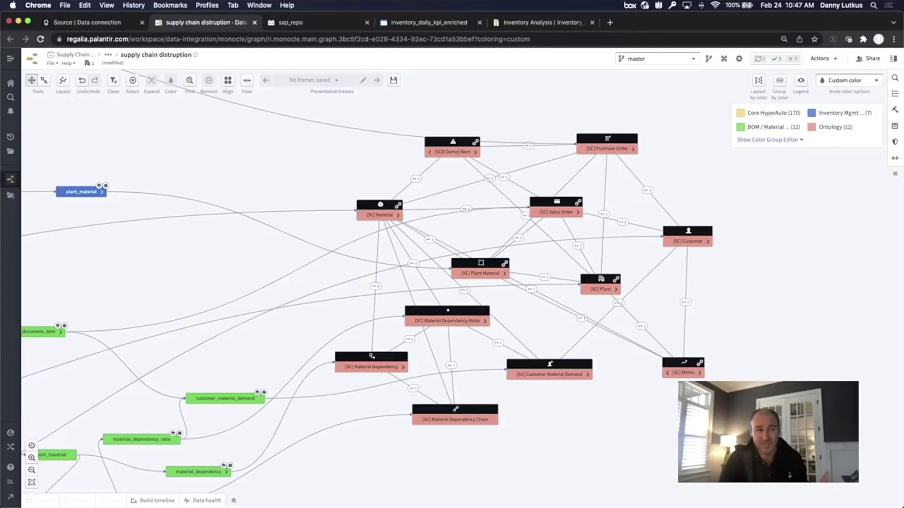
Step: Analyze inventory_daily_kpi_enriched in a new Contour analysis, then inspect row 1's material and plant values
click(776, 58)
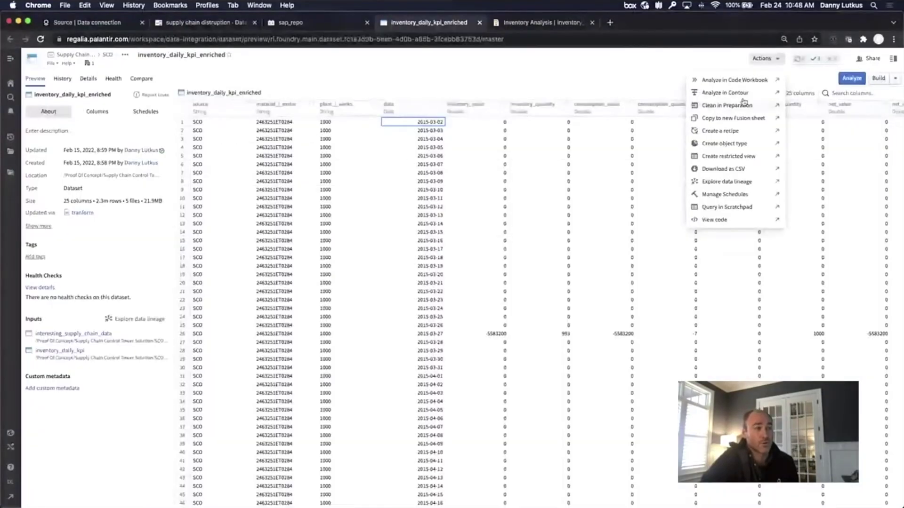
click(776, 95)
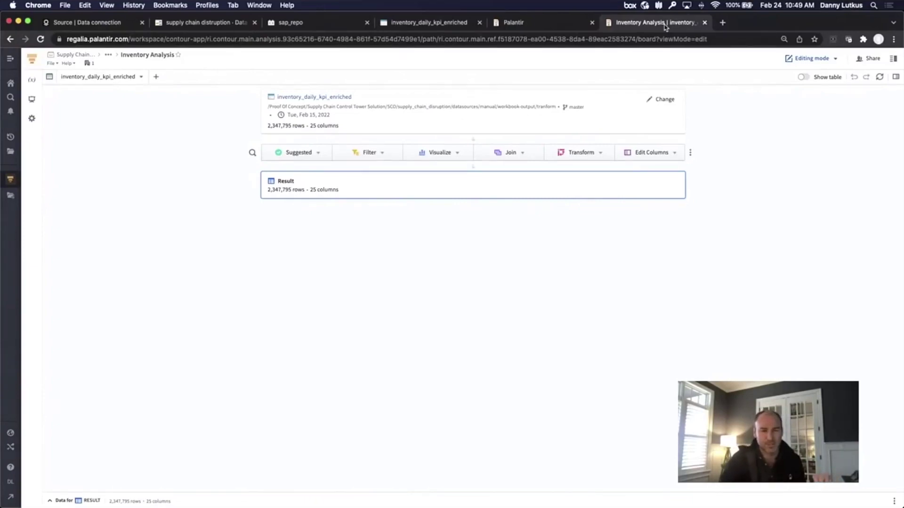
click(412, 23)
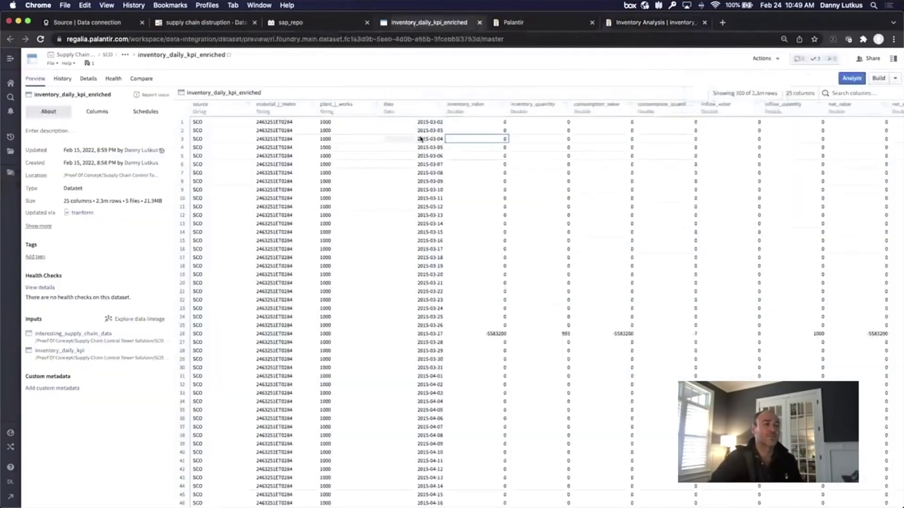
click(301, 123)
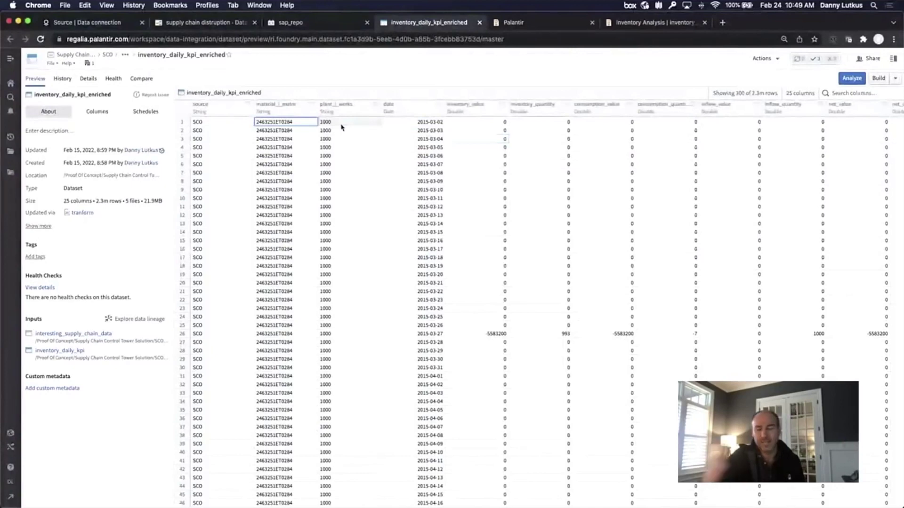
click(341, 125)
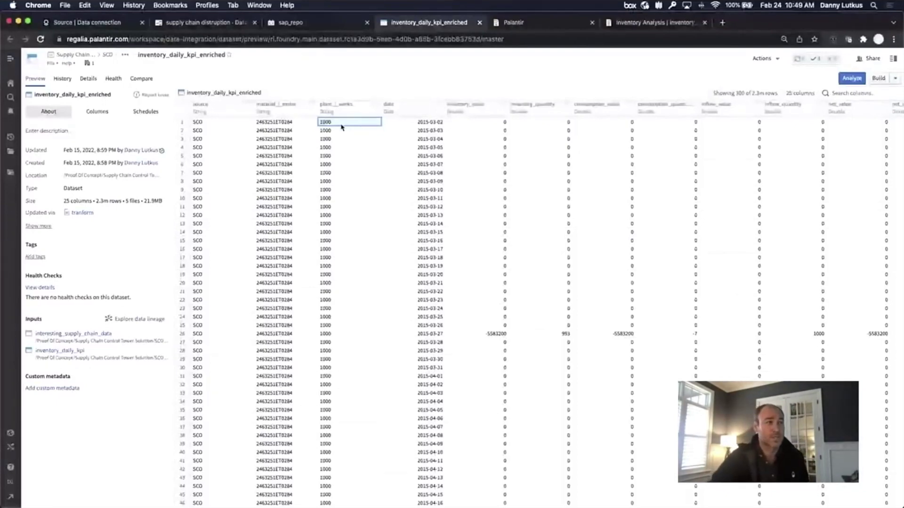
Step: In the Inventory Analysis Contour path, add a Table board previewing the data
key(super+9)
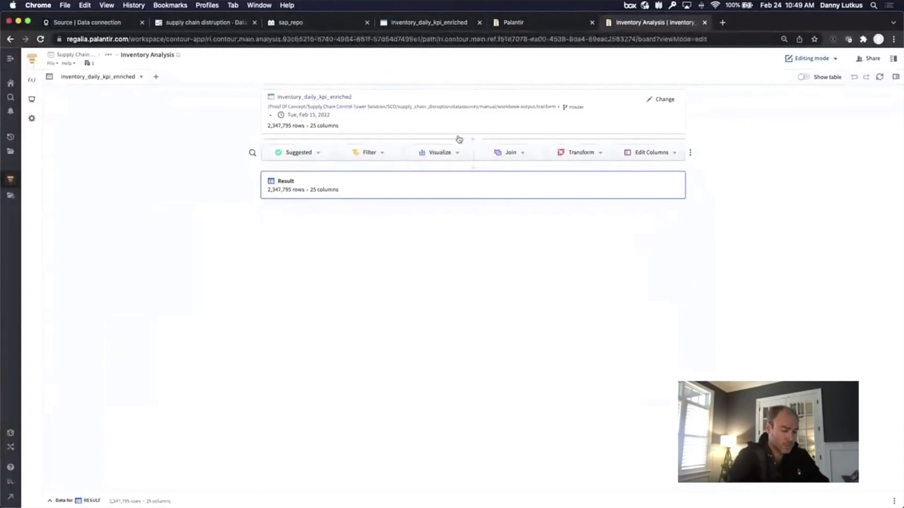
click(458, 140)
text(table)
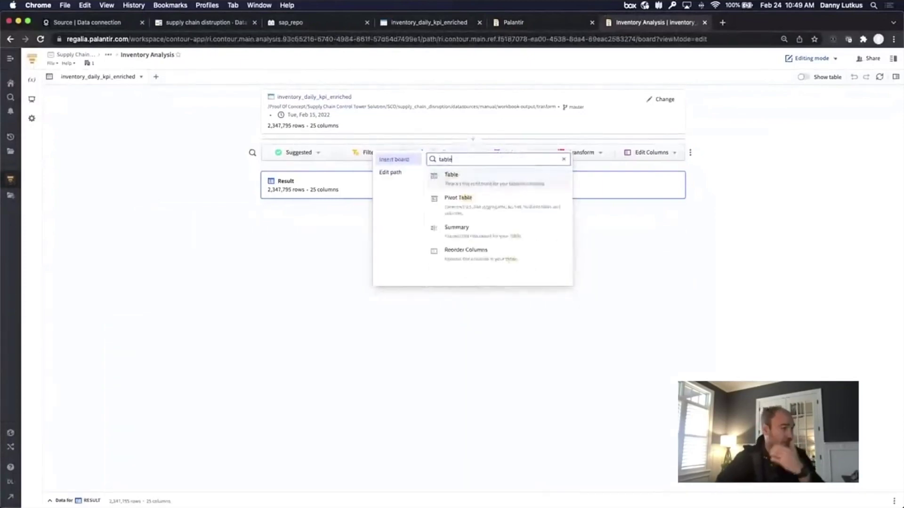
key(Return)
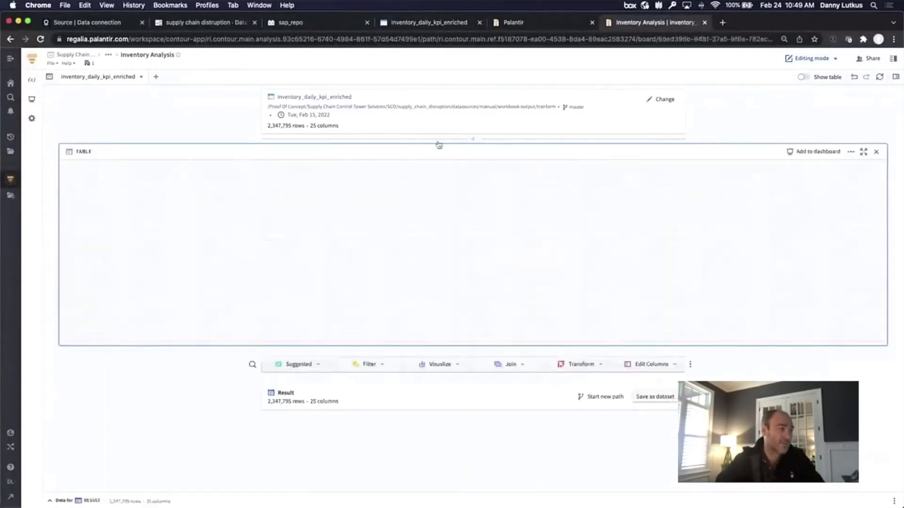
drag(132, 202, 277, 206)
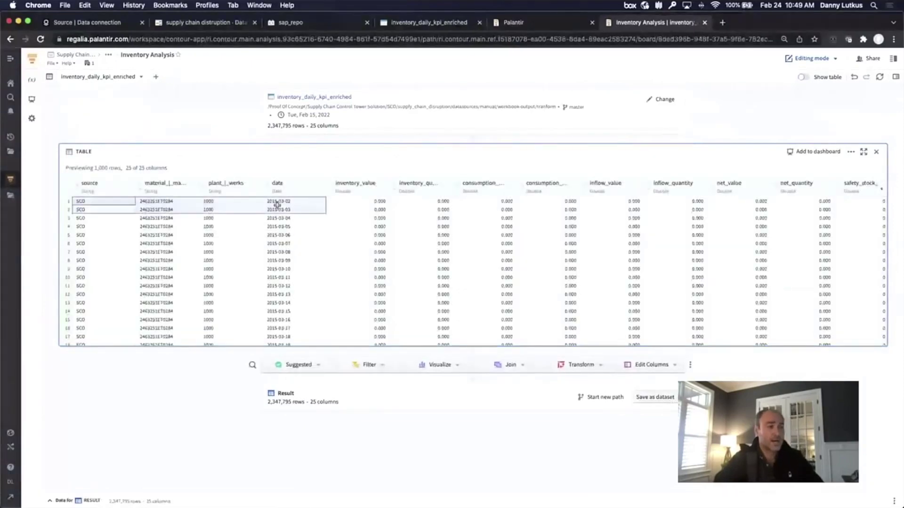
Step: Add an Expression board below the table
click(490, 353)
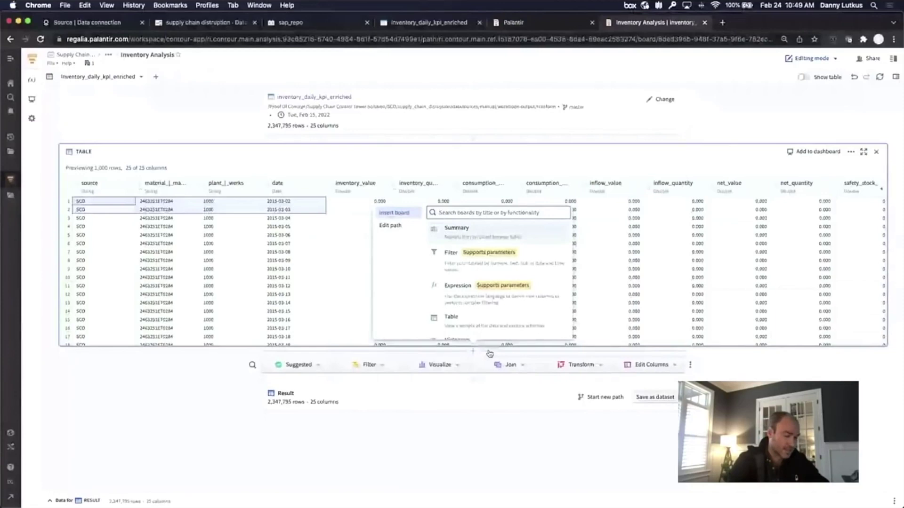
text(fi)
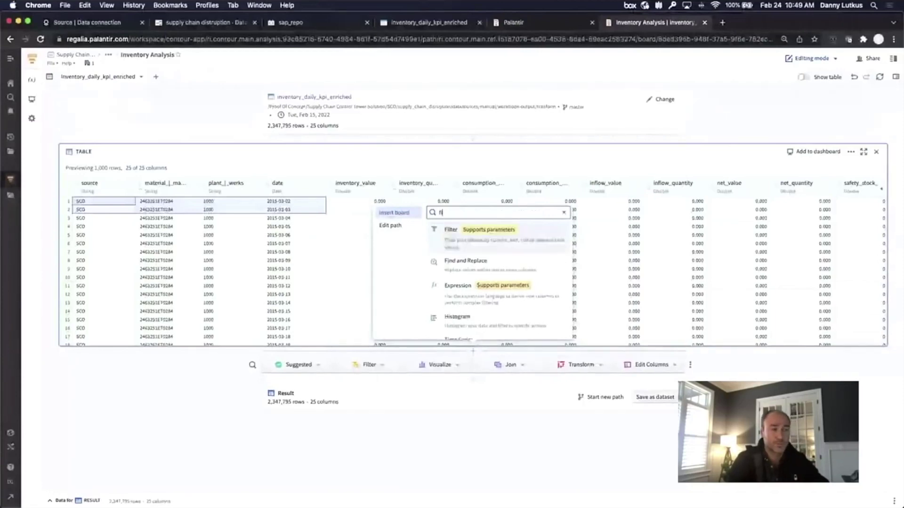
text(lt)
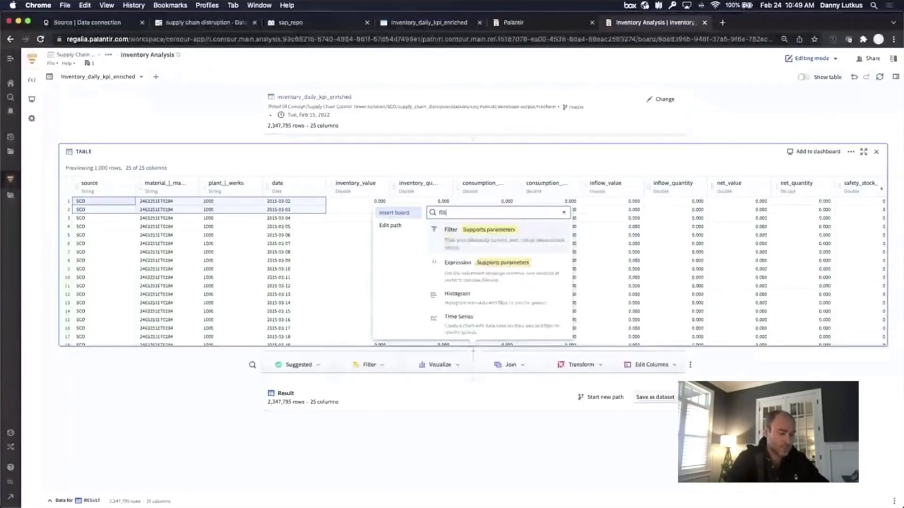
key(BackSpace)
key(BackSpace)
key(BackSpace)
text(epr)
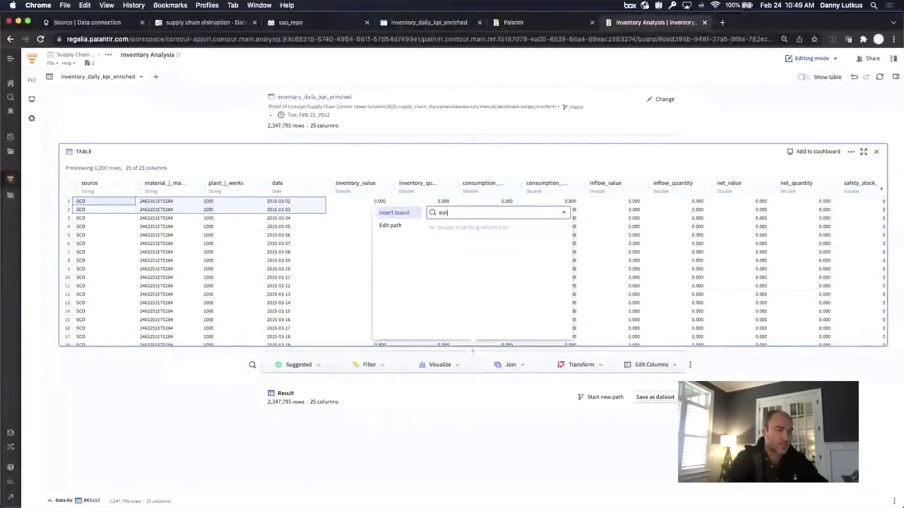
key(BackSpace)
key(BackSpace)
text(xp)
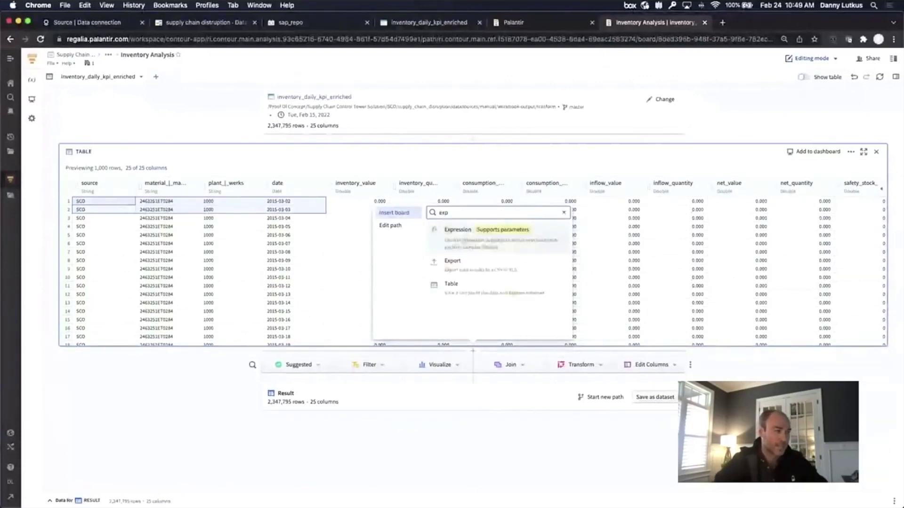
key(Return)
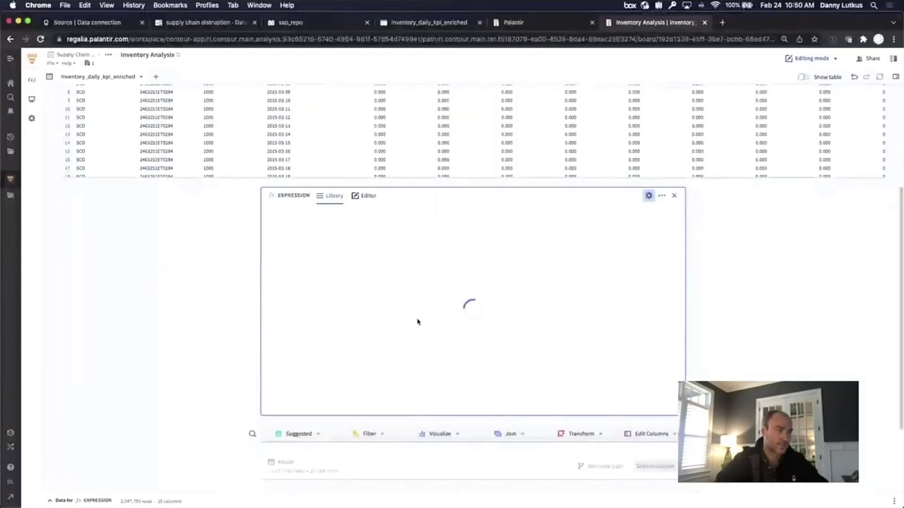
Step: Filter to min safety stock > 0 AND inventory_quantity below it, leaving 362 rows
click(362, 196)
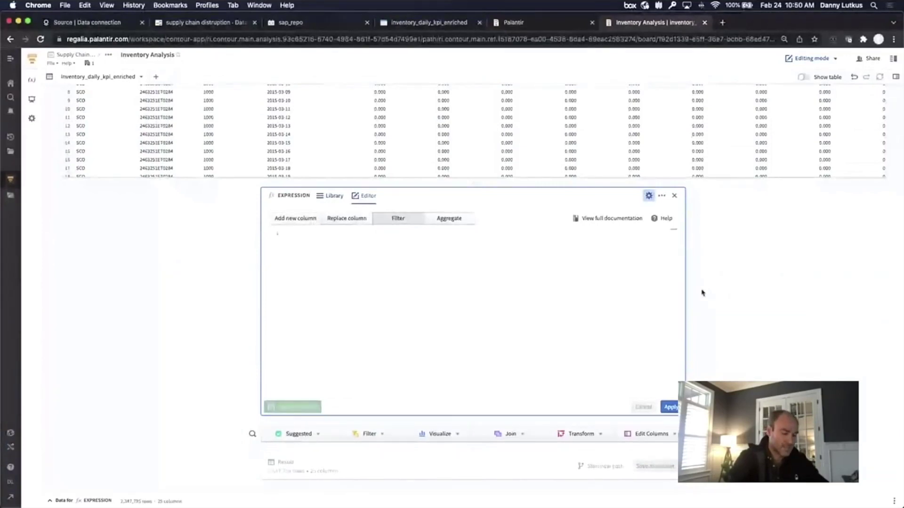
key(cmd+v)
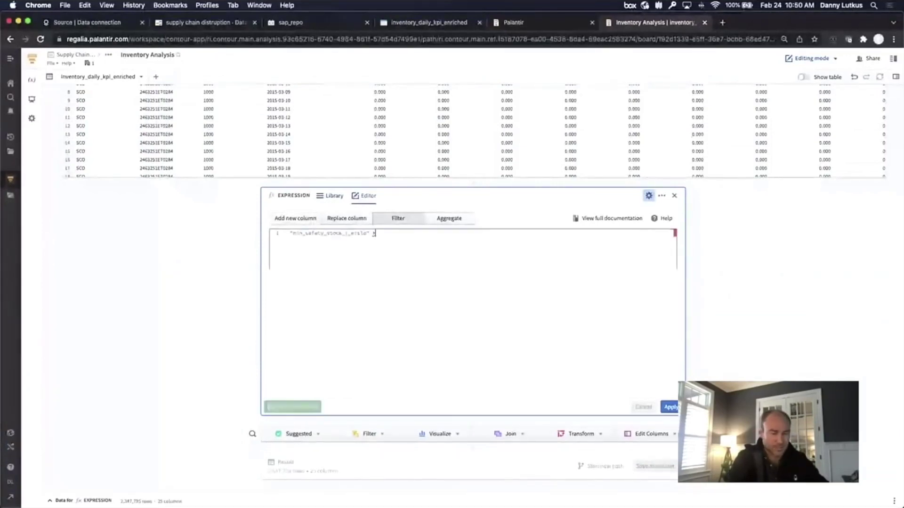
text(0 inve)
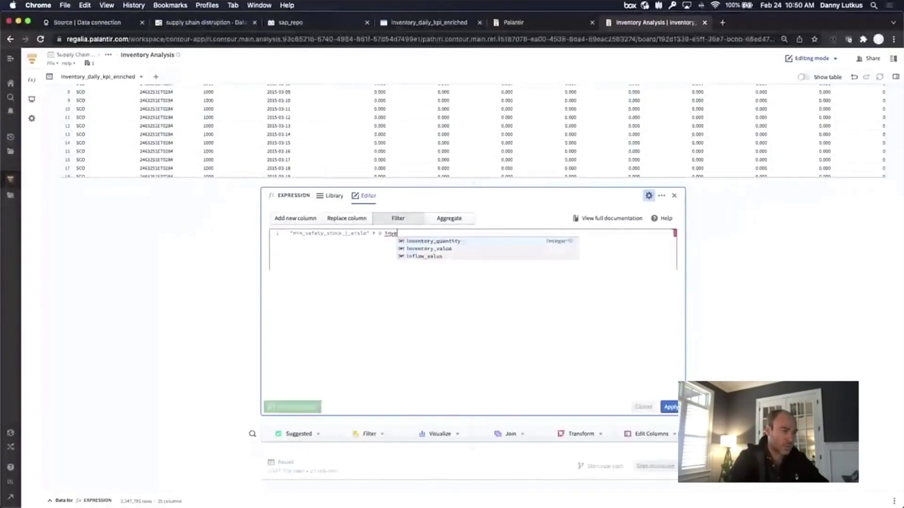
key(Return)
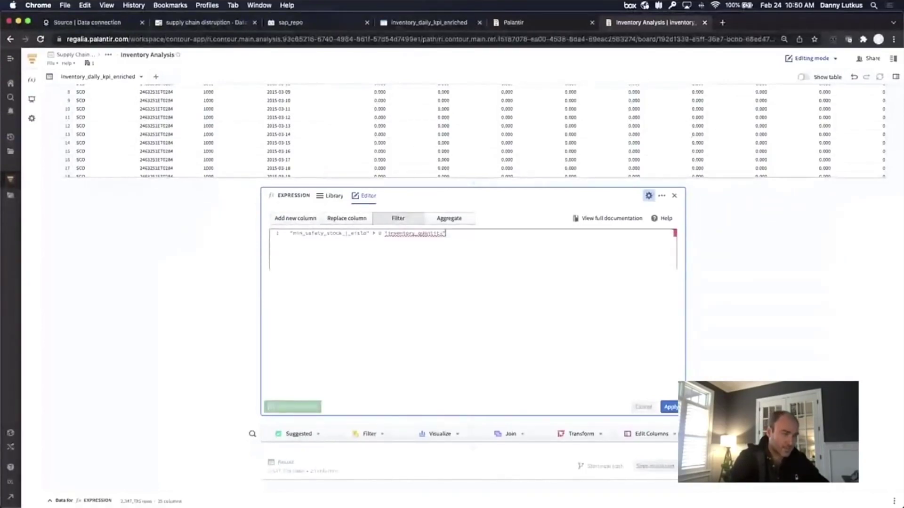
text(< "min)
key(Return)
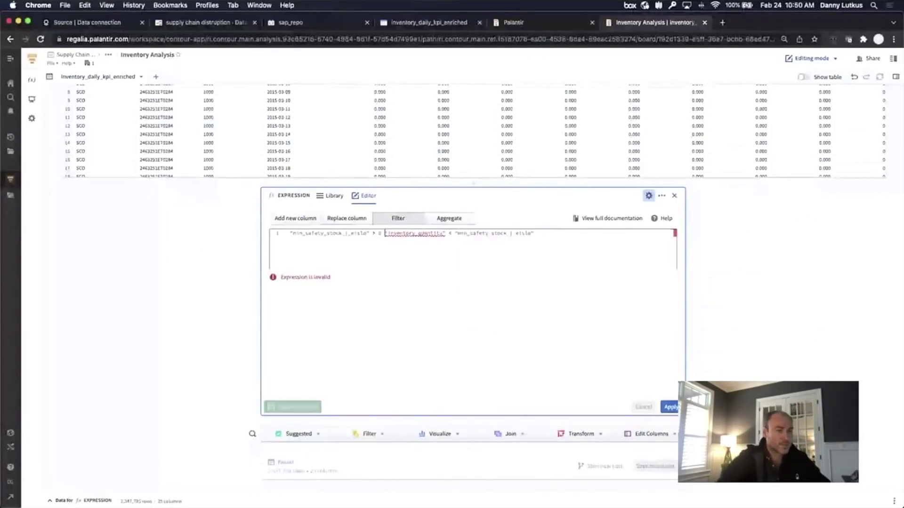
click(396, 233)
text(AND)
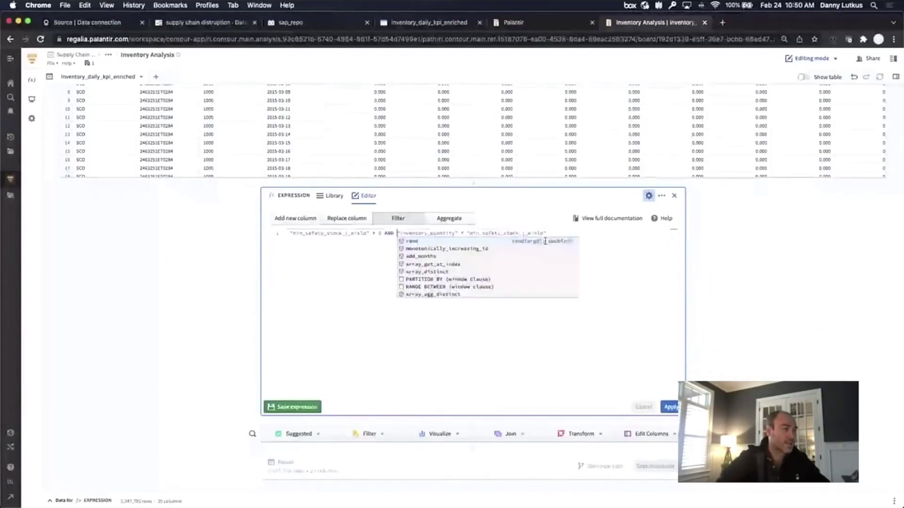
click(670, 407)
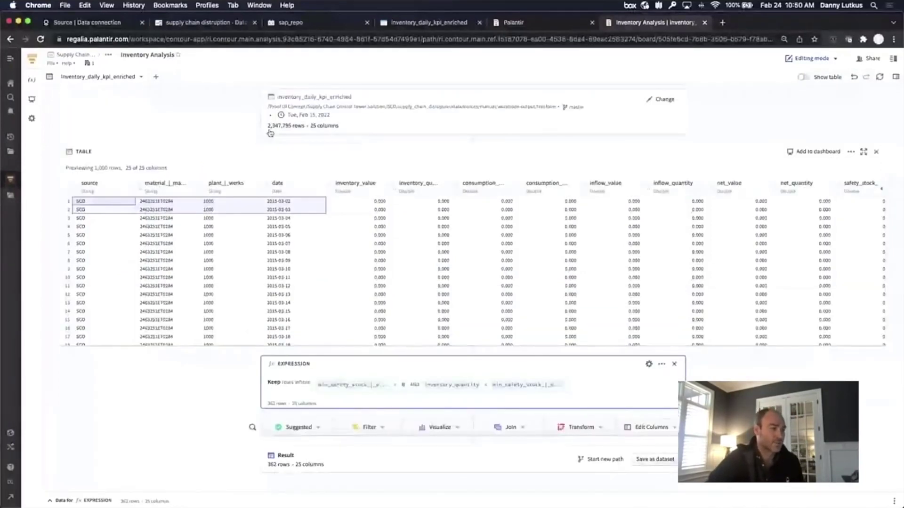
Step: Add a Table board showing the filtered rows
scroll(242, 380, down, 3)
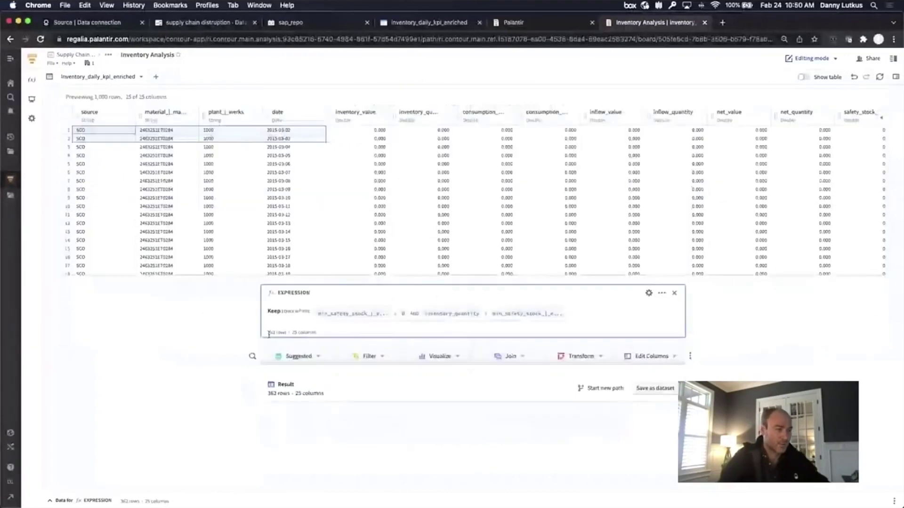
click(442, 346)
text(tab)
key(Return)
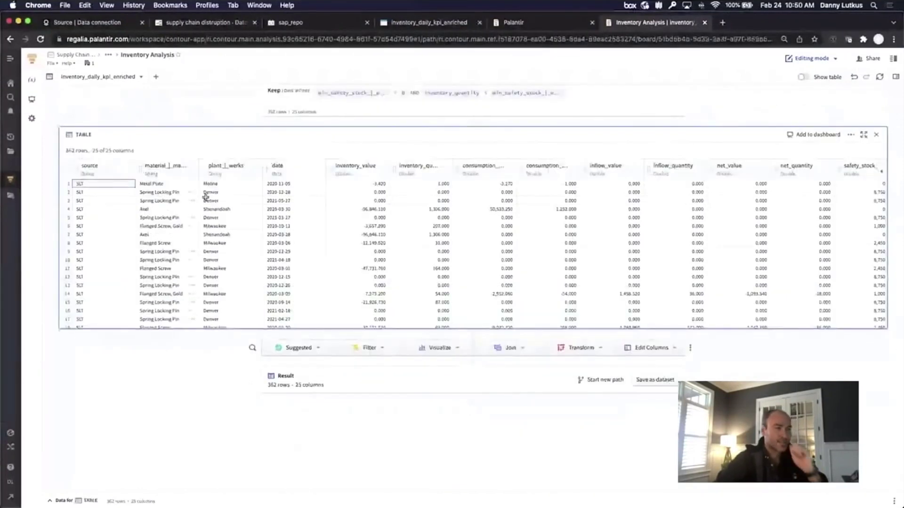
Step: Add a Grid board counting rows by material_|_matnr with plant_|_werks on the Y-axis
click(453, 336)
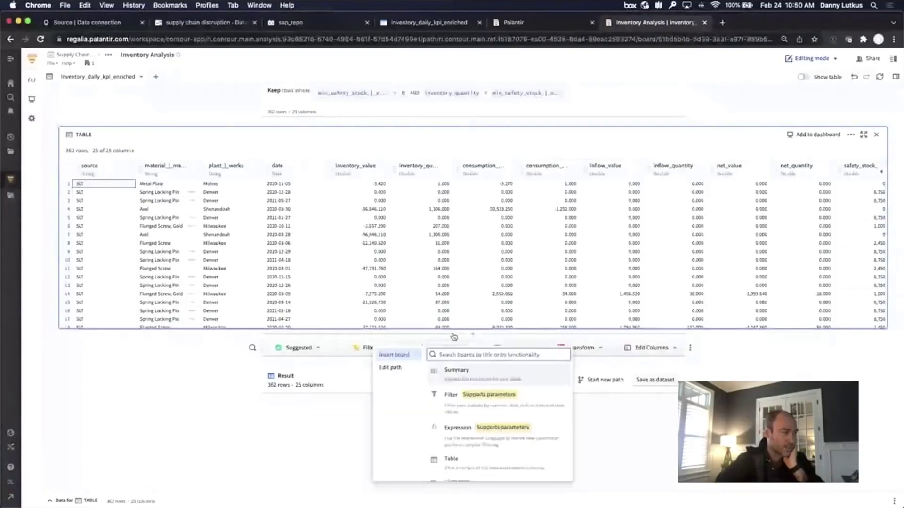
text(grid)
key(Return)
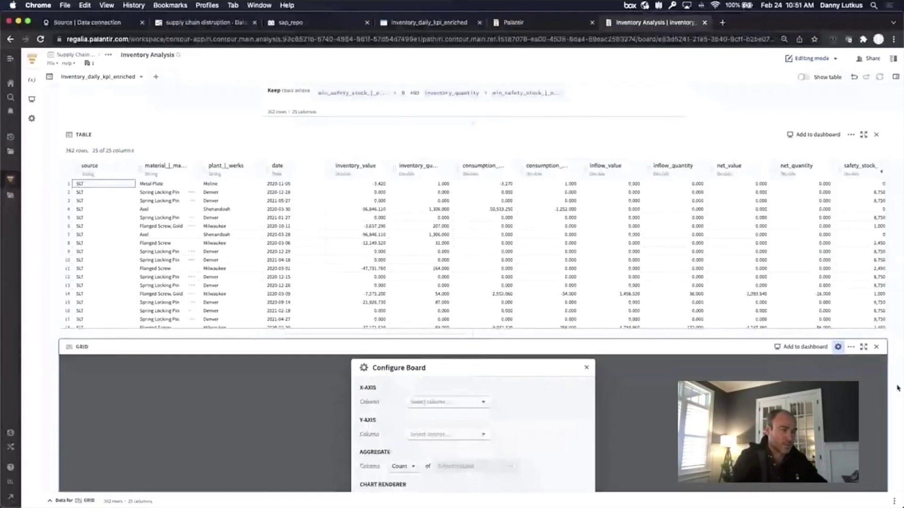
scroll(897, 389, down, 5)
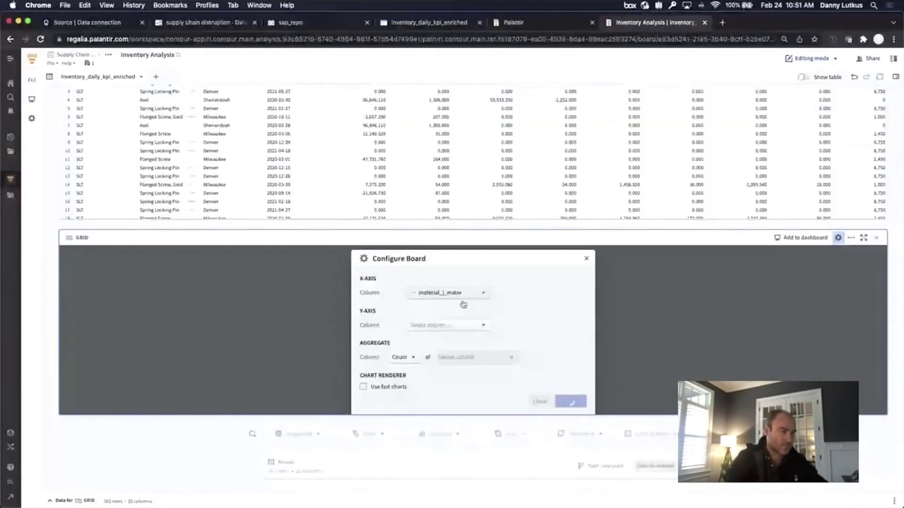
click(447, 326)
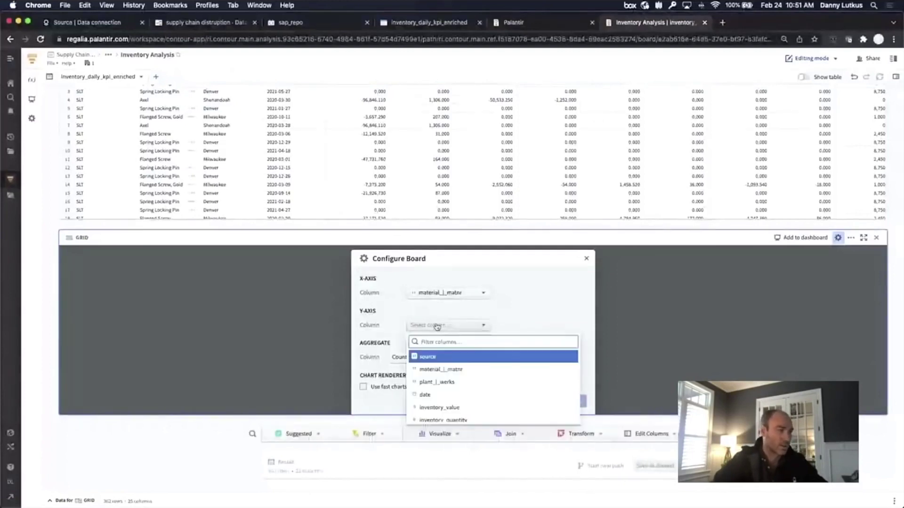
text(plant)
click(433, 355)
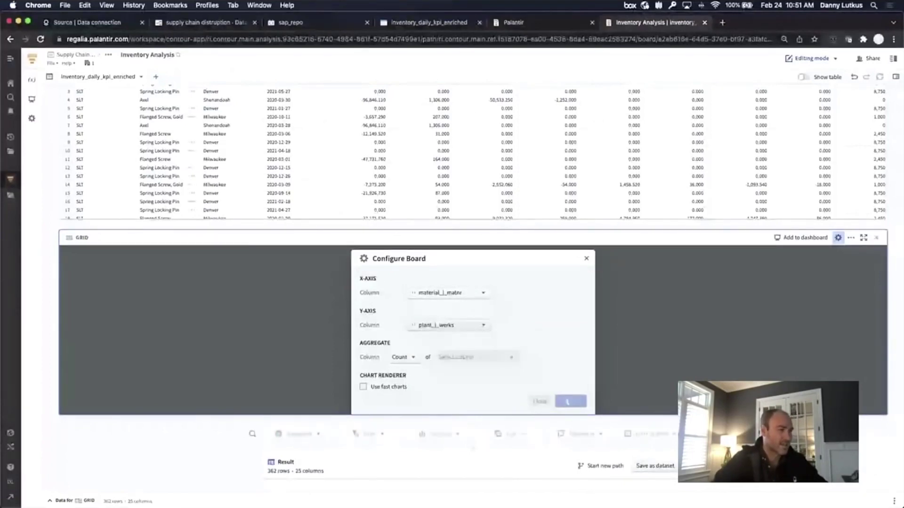
click(570, 401)
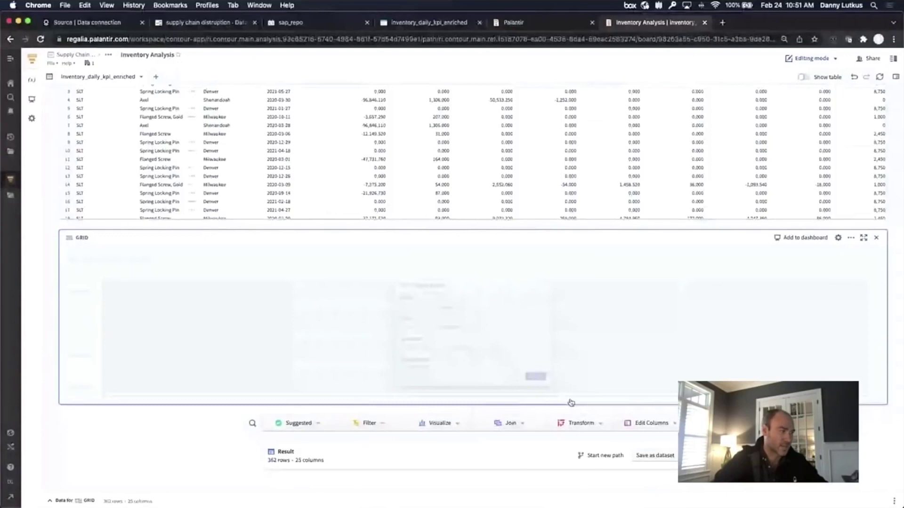
Step: Keep only Spring Locking Pin rows at Denver and list them in a 274-row table
scroll(57, 288, down, 2)
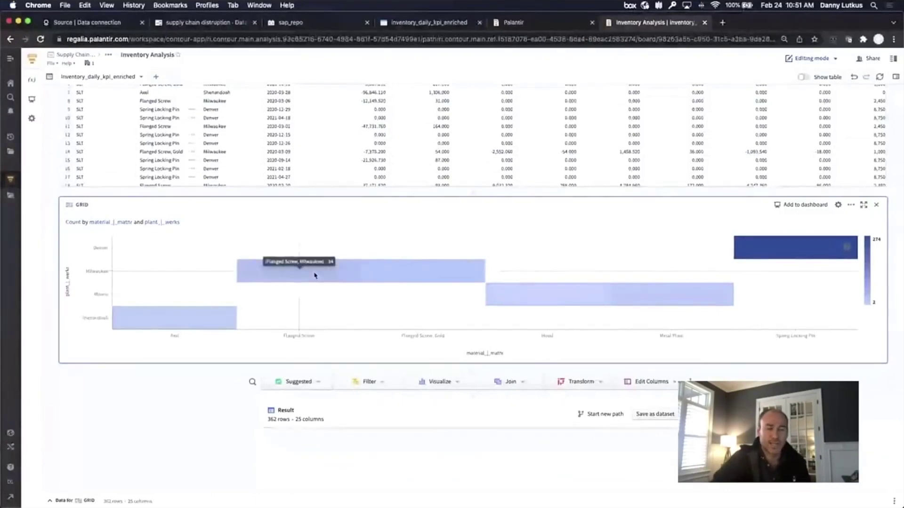
click(791, 250)
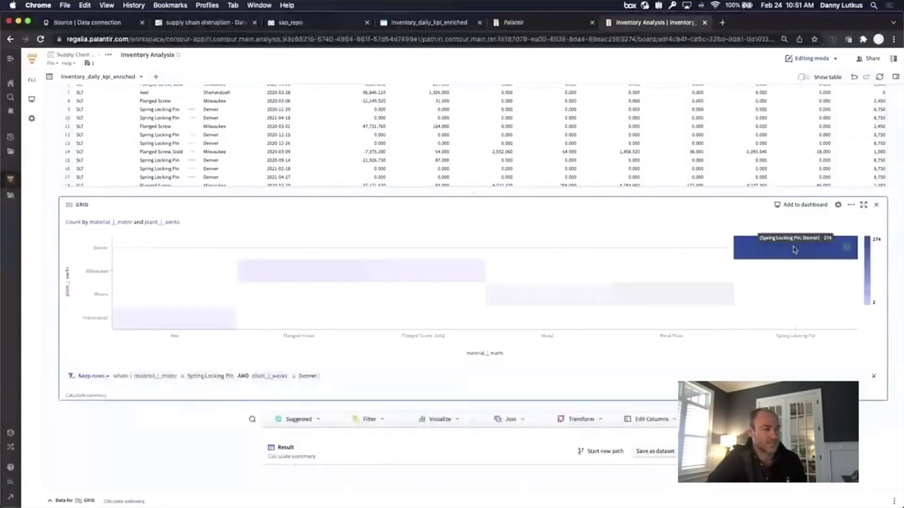
click(182, 377)
drag(226, 201, 241, 294)
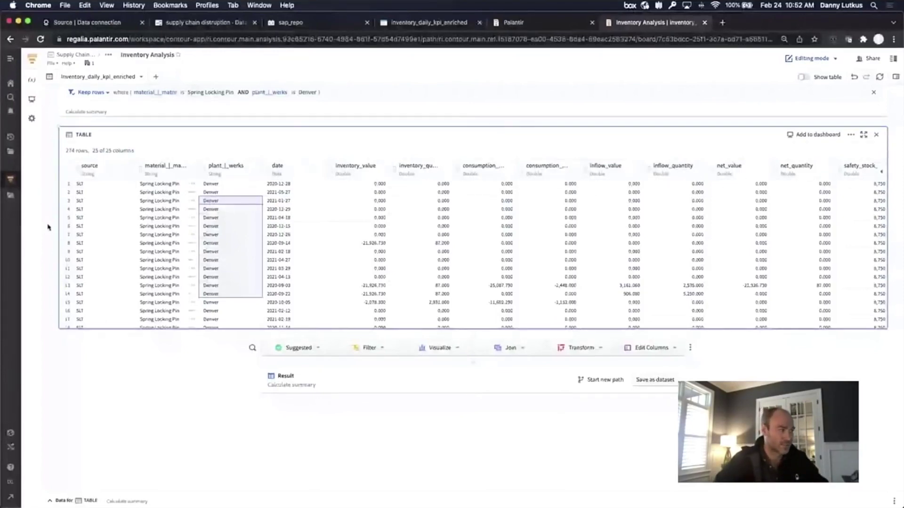
Step: Duplicate the analysis path and add a chart of inventory_quantity against min_safety_stock and safety_stock by date
click(141, 77)
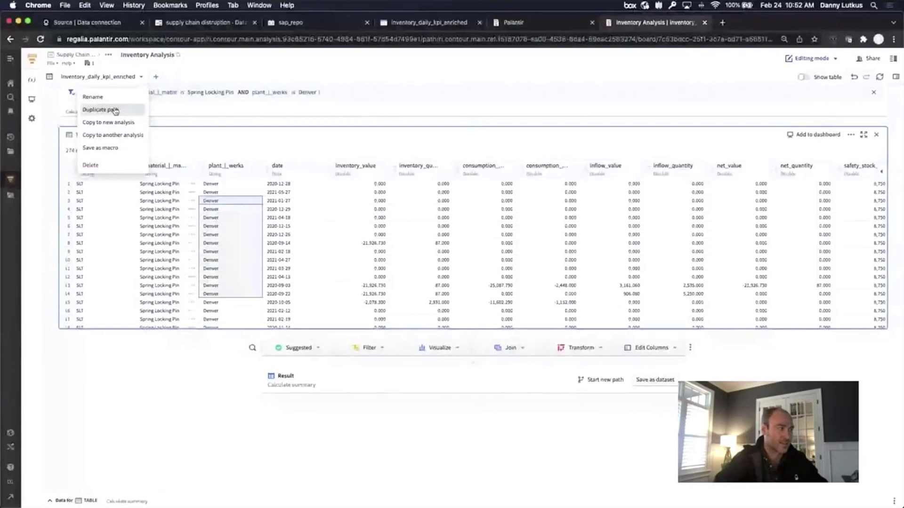
click(100, 109)
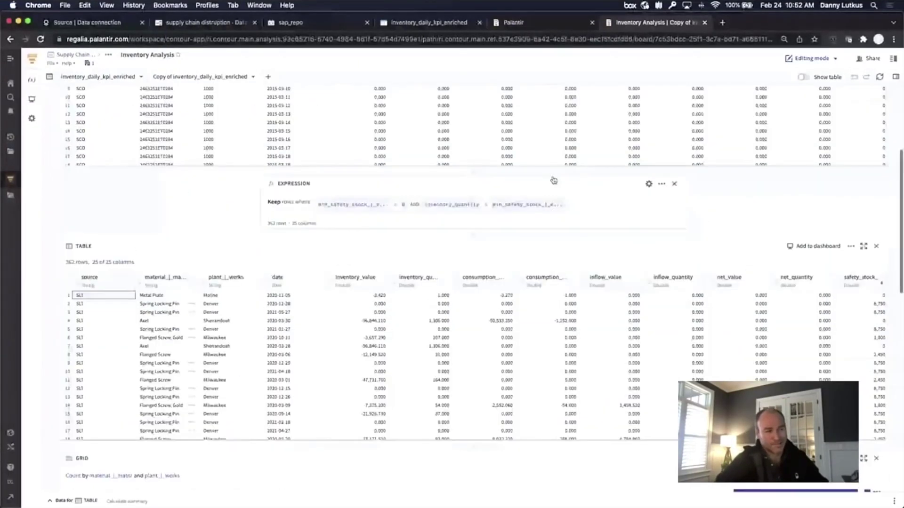
scroll(499, 198, up, 1)
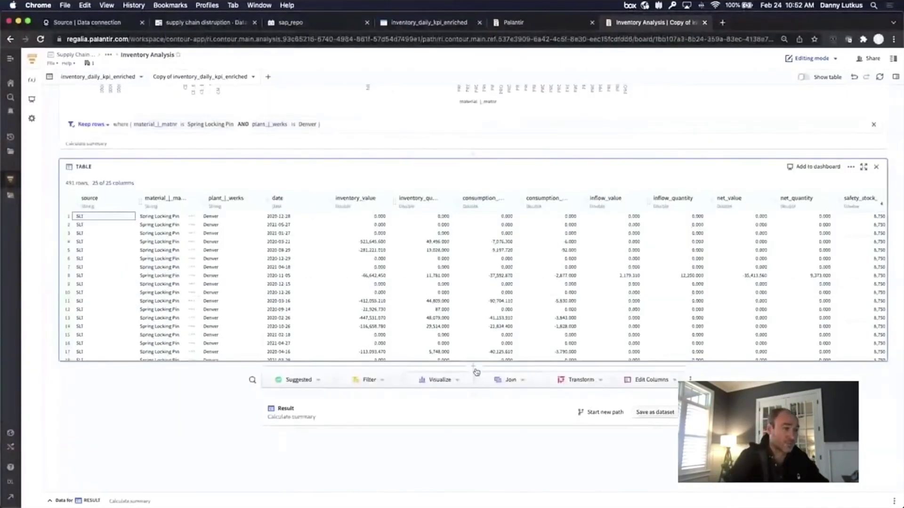
click(482, 368)
text(char)
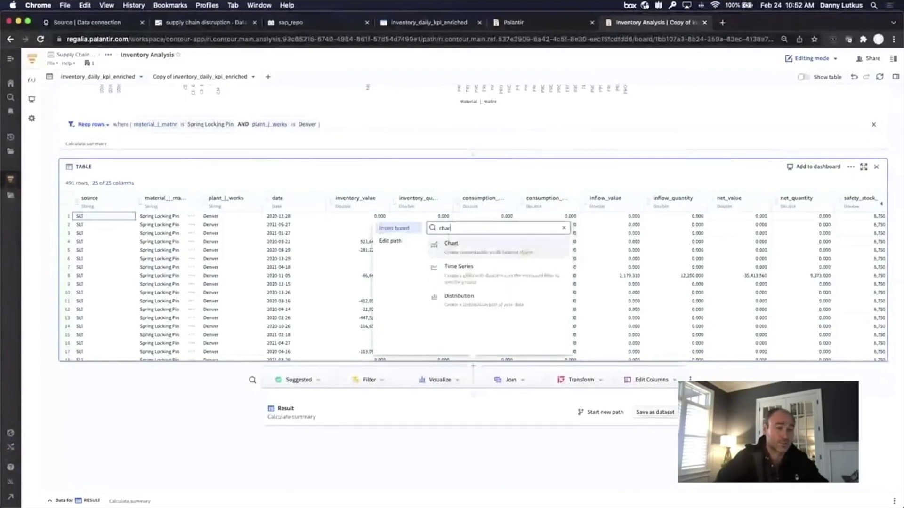
key(Return)
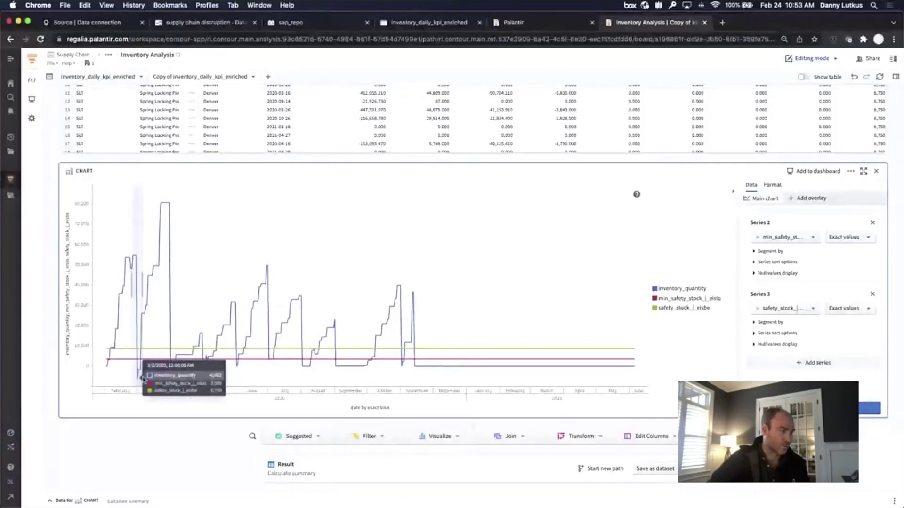
Step: Select the chart range to keep only rows dated Feb 25 to Mar 08, 2020
drag(143, 379, 144, 422)
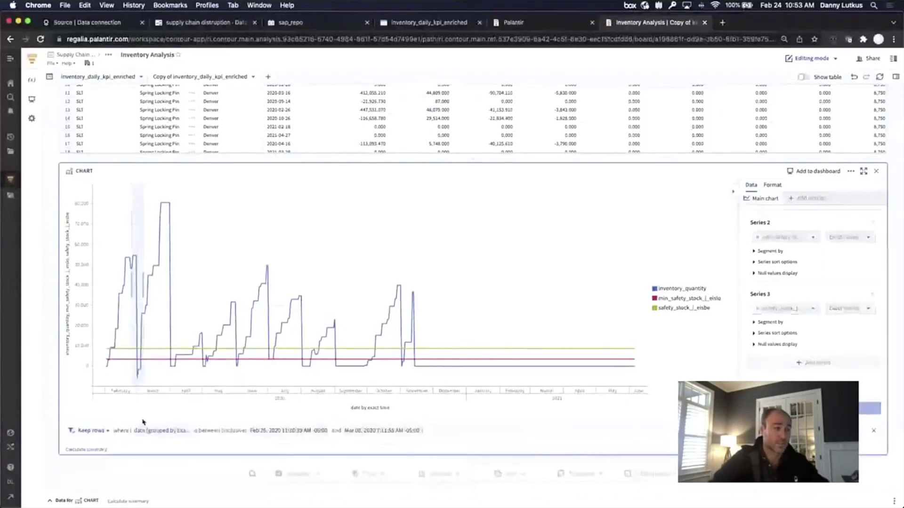
scroll(359, 430, down, 3)
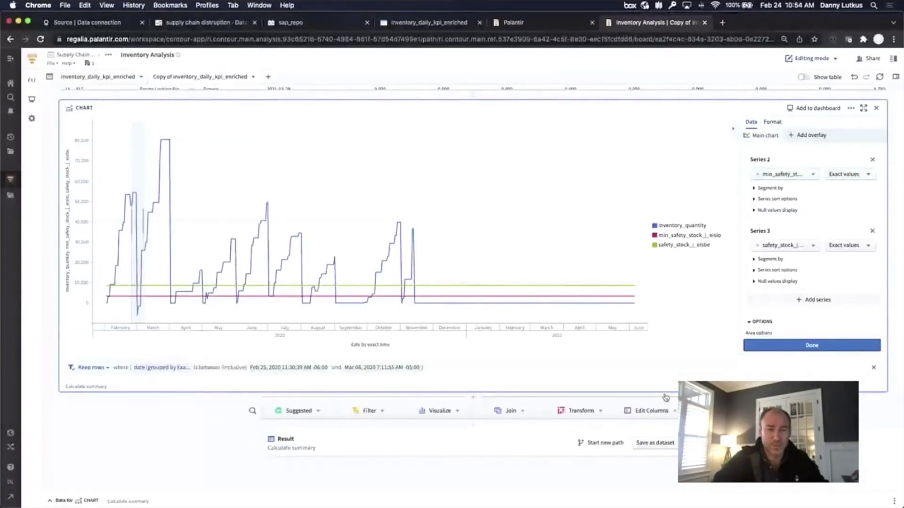
click(666, 397)
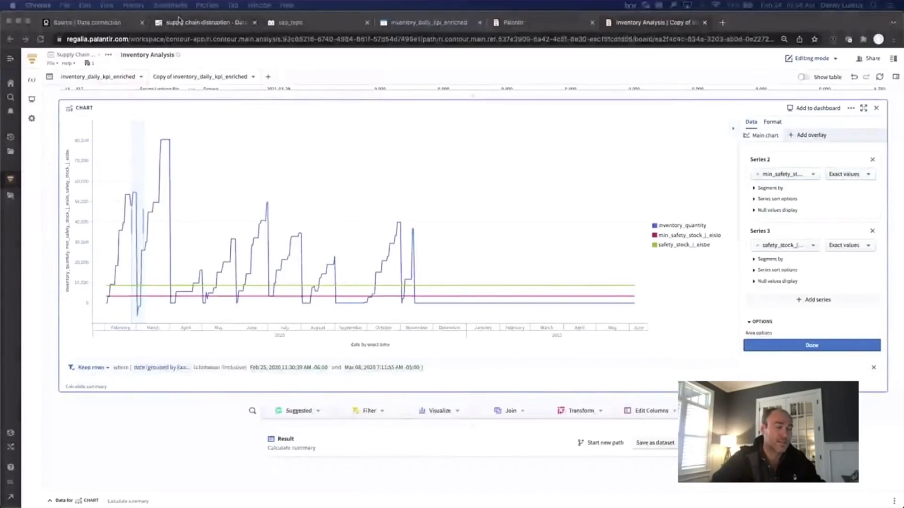
Step: Survey the supply chain disruption lineage graph, then return to the inventory_daily_kpi_enriched dataset preview
click(179, 23)
click(386, 155)
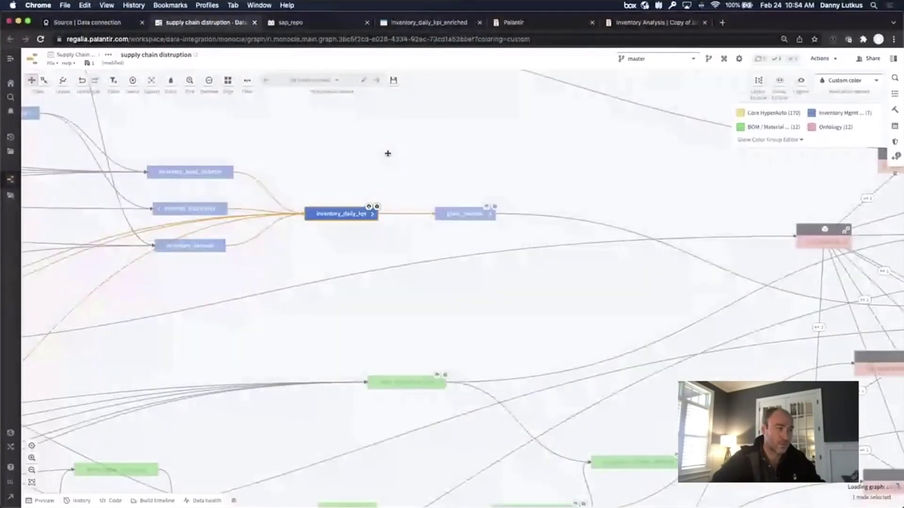
scroll(387, 154, down, 5)
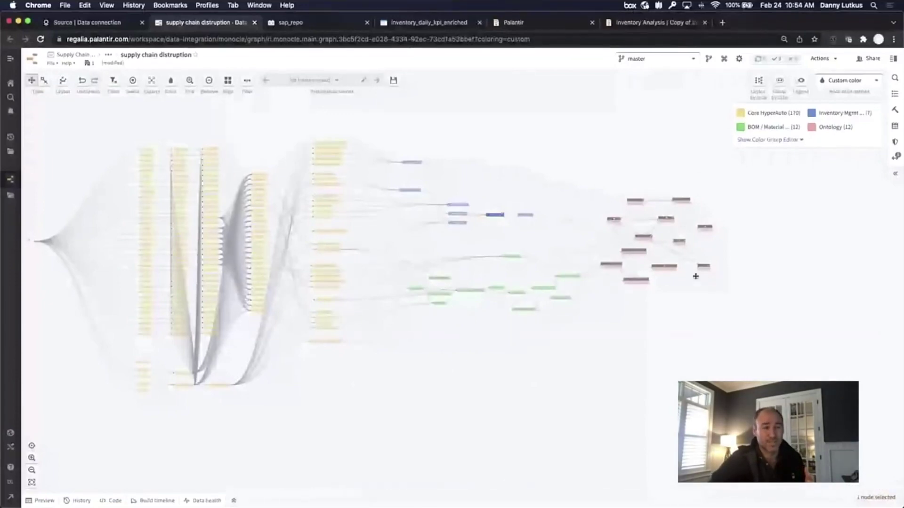
scroll(687, 276, up, 5)
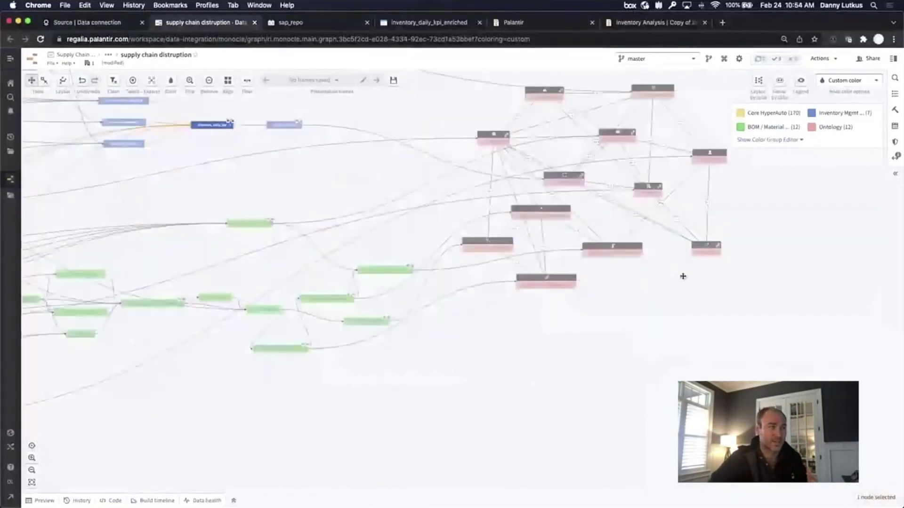
scroll(443, 108, up, 2)
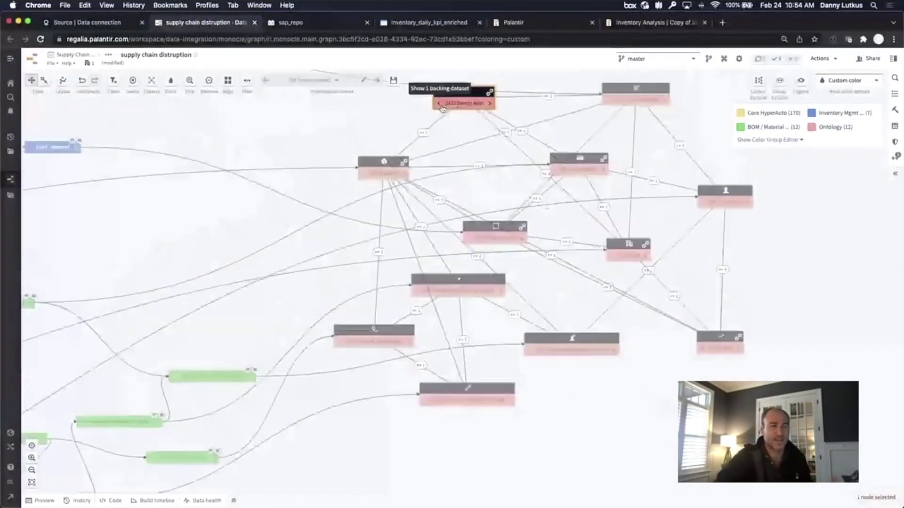
click(435, 23)
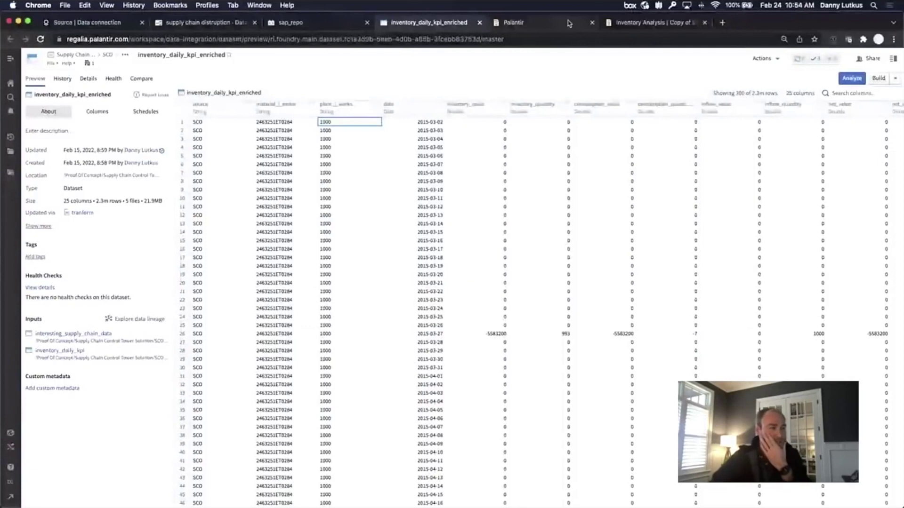
Step: Go back to the Inventory Analysis browser tab
click(630, 22)
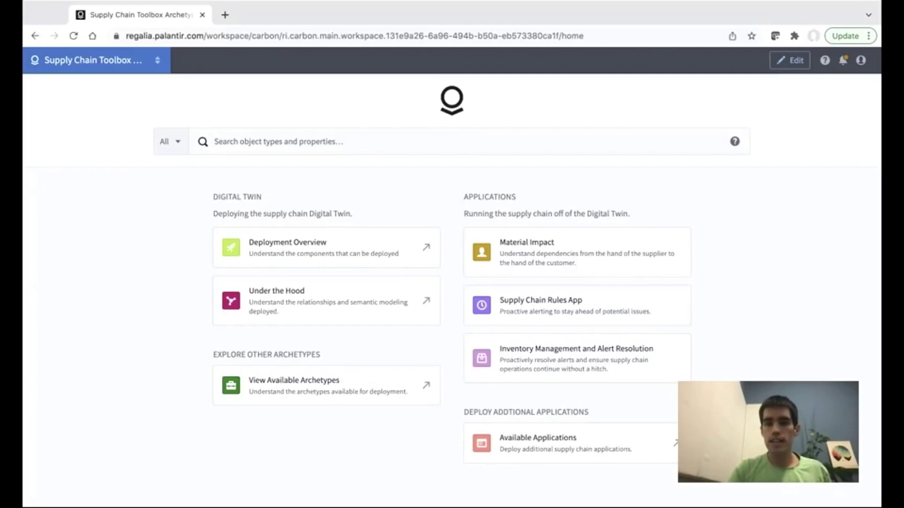
Step: In the Supply Chain Rules App, review the Stock out event rule's filters, join, aggregation and Rule Action
click(687, 323)
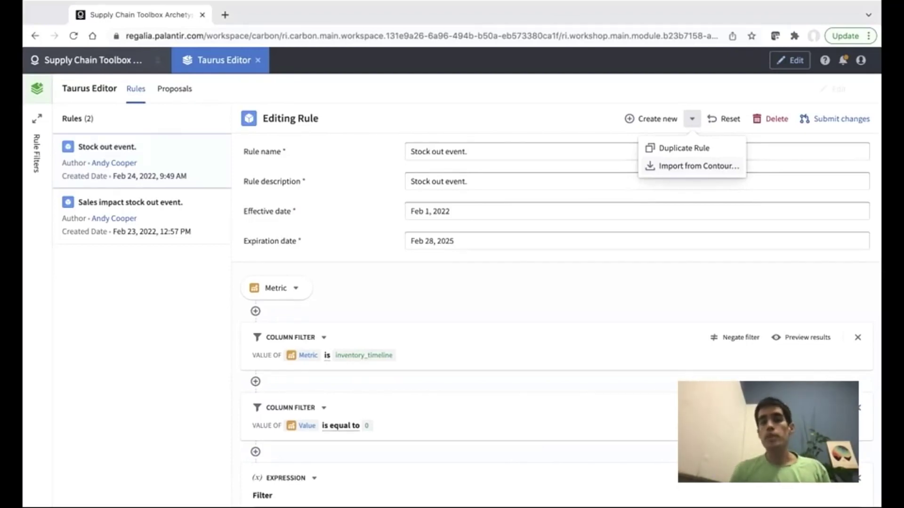
click(347, 113)
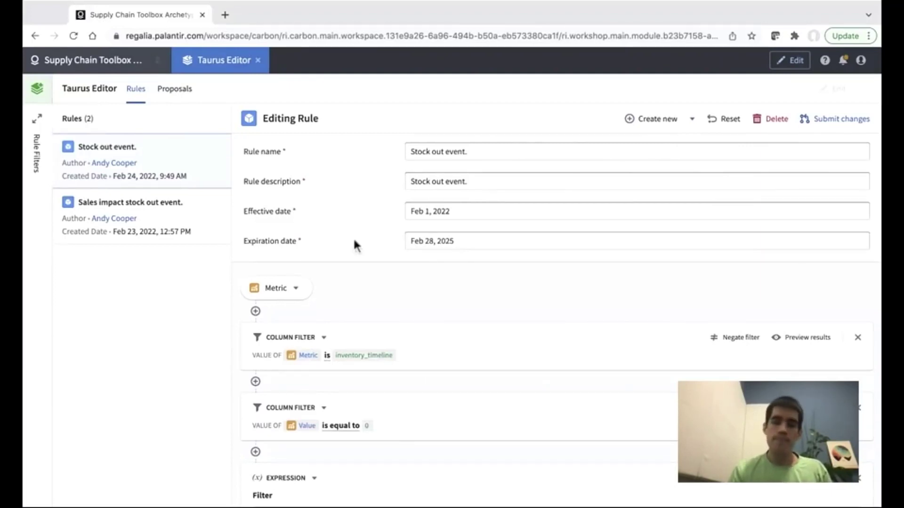
scroll(433, 375, down, 1)
scroll(432, 377, down, 1)
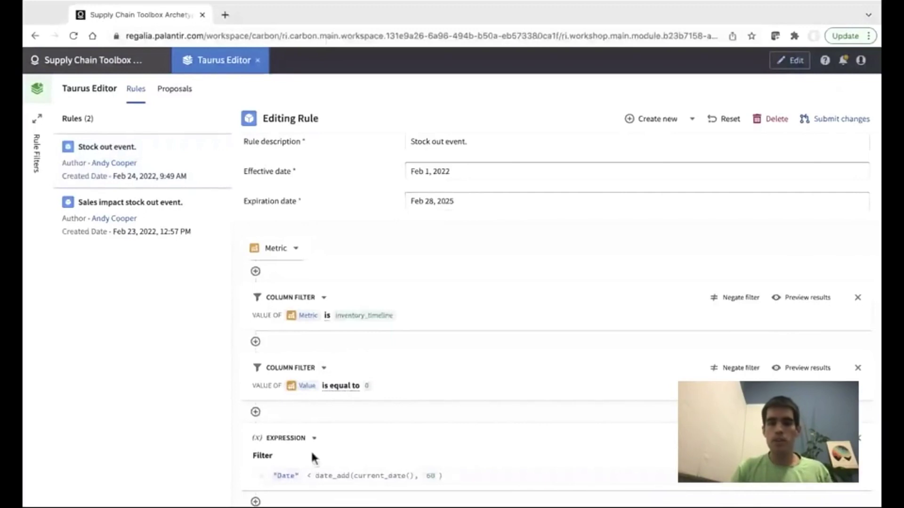
scroll(312, 454, down, 2)
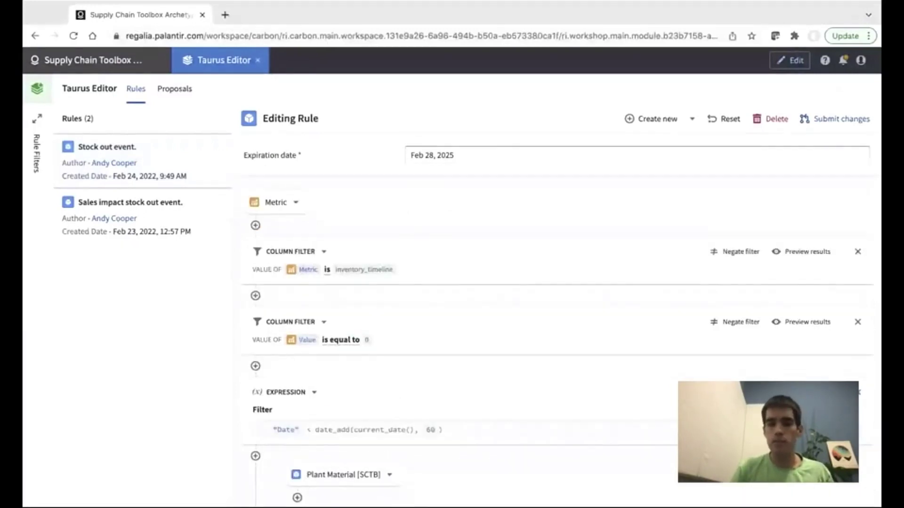
scroll(375, 492, down, 1)
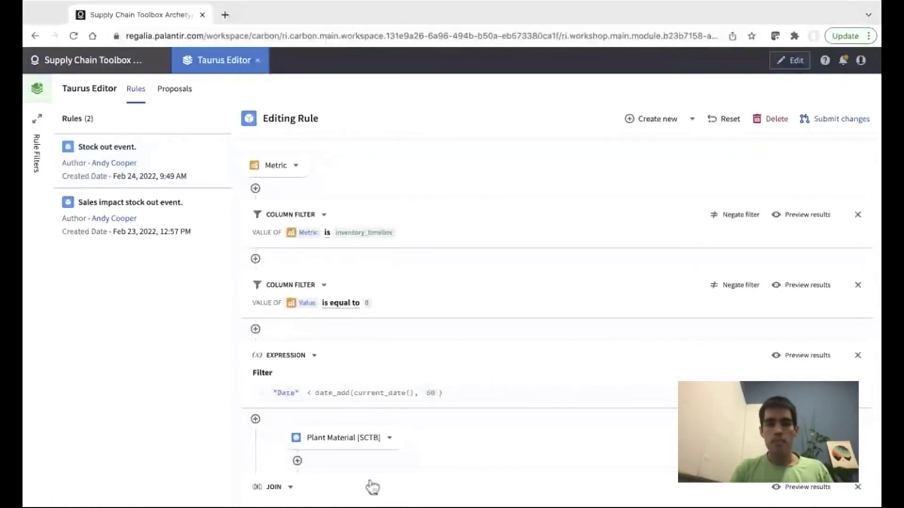
scroll(369, 353, down, 7)
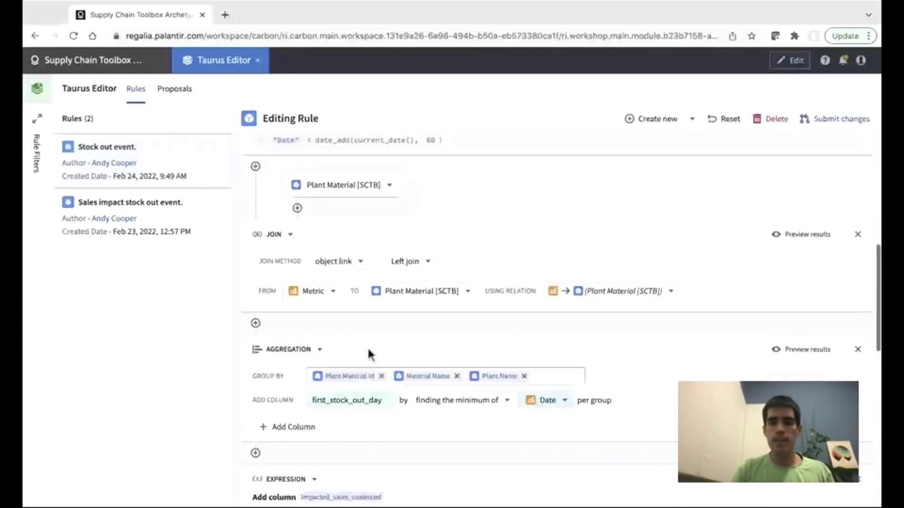
scroll(368, 354, down, 12)
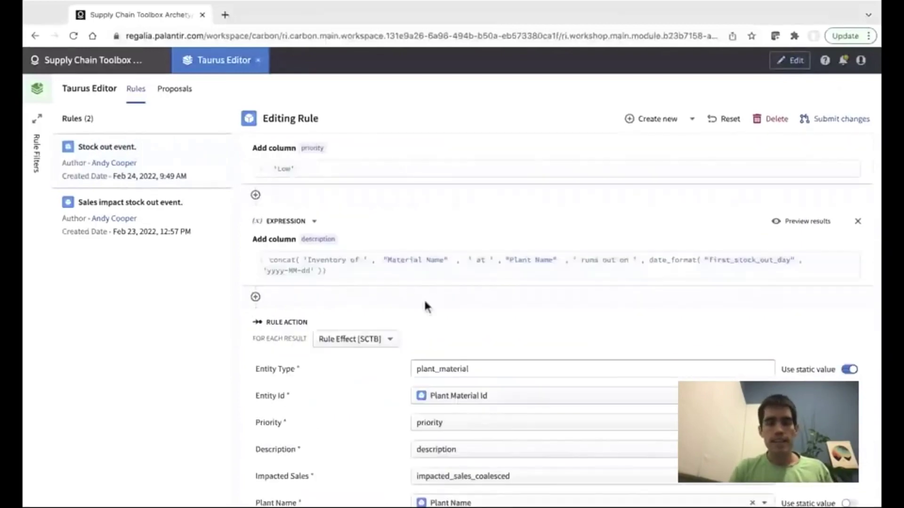
scroll(424, 303, up, 2)
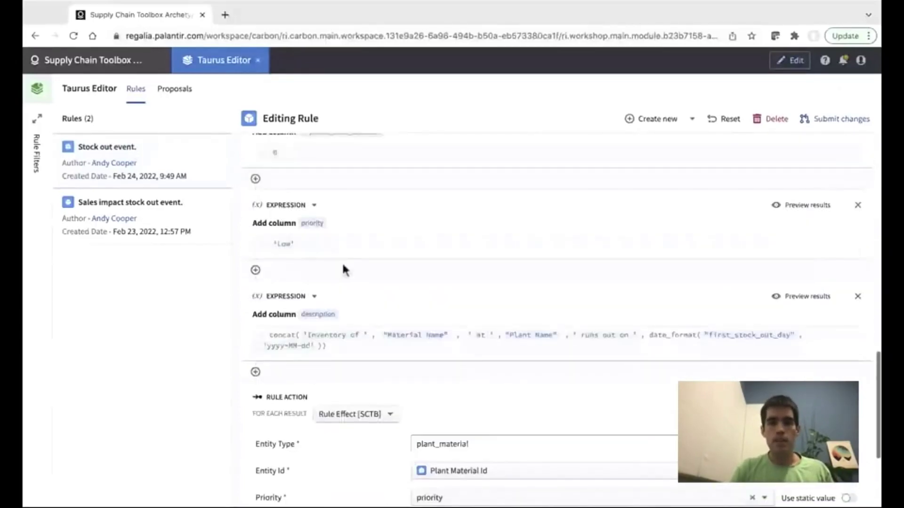
scroll(343, 266, up, 8)
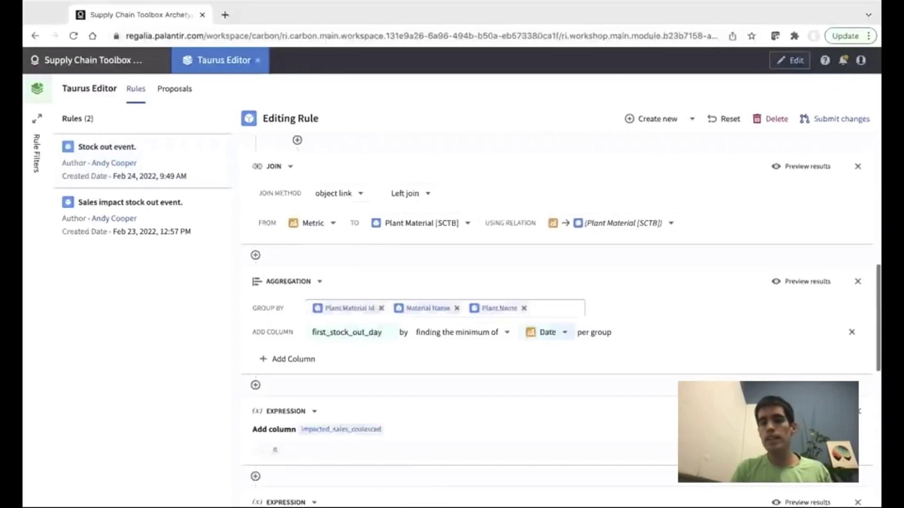
scroll(555, 306, up, 10)
scroll(556, 306, up, 2)
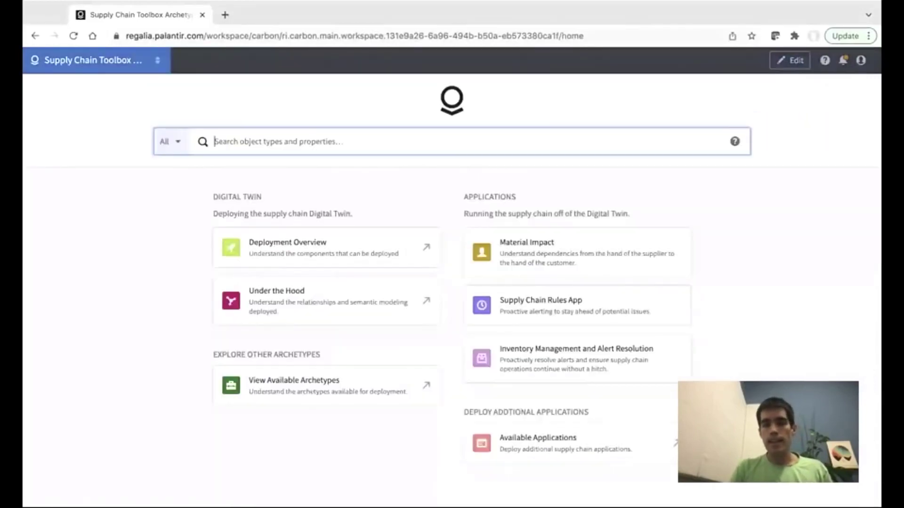
Step: Open Inventory Management, show only High severity alerts and widen the Material Name column
click(571, 423)
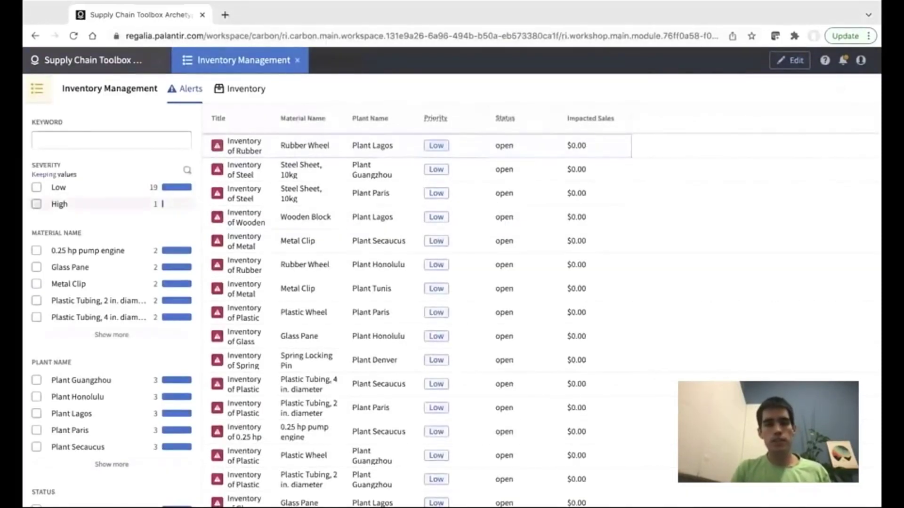
click(36, 204)
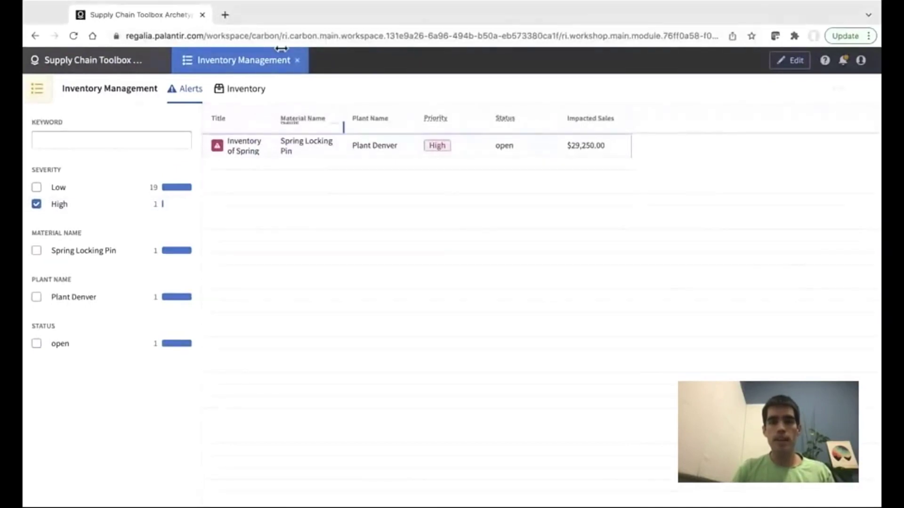
drag(343, 127, 394, 127)
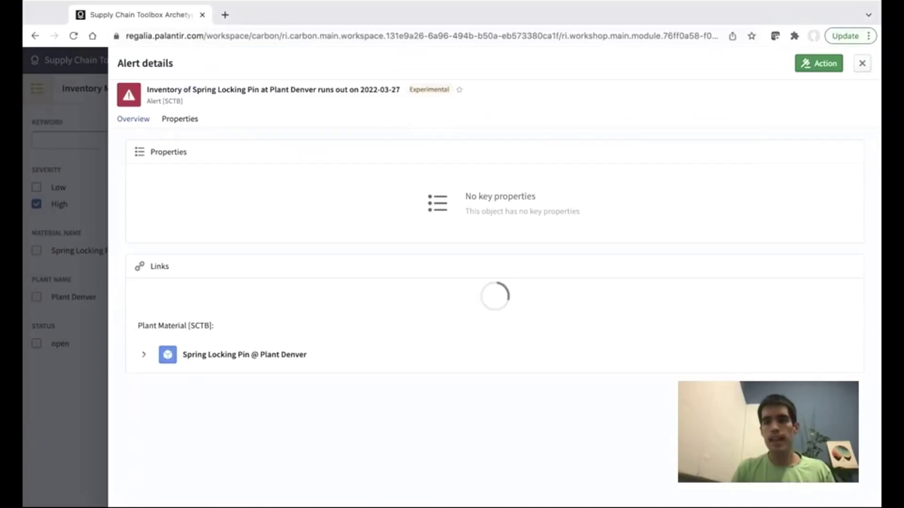
Step: Close the alert details and create Scenario 1 for Spring Locking Pin at Plant Denver
click(861, 63)
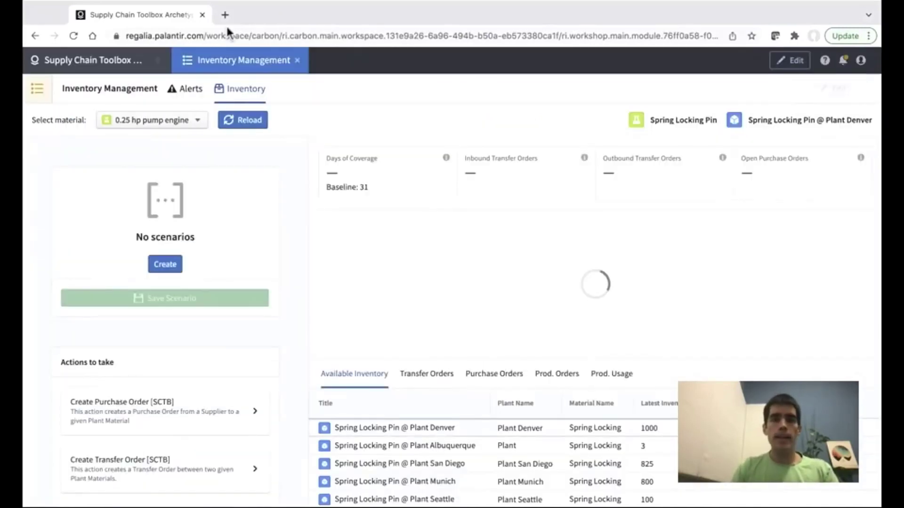
click(152, 120)
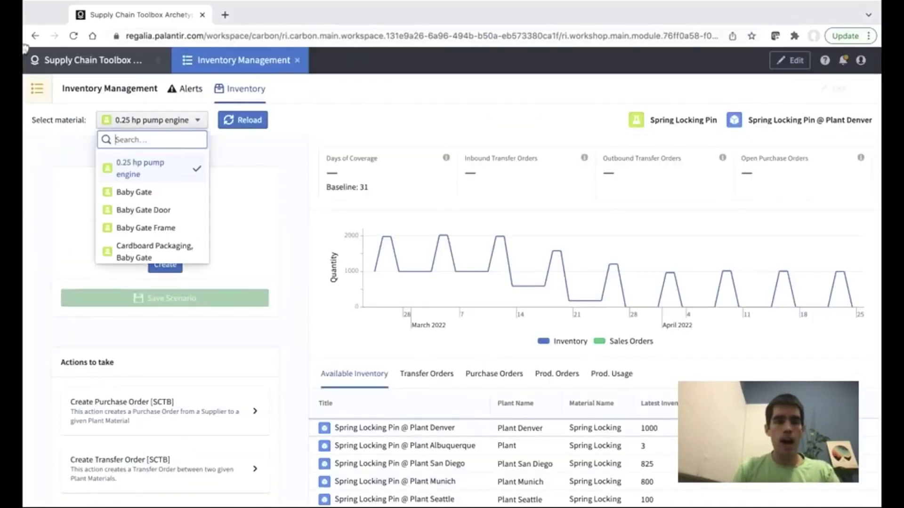
click(253, 57)
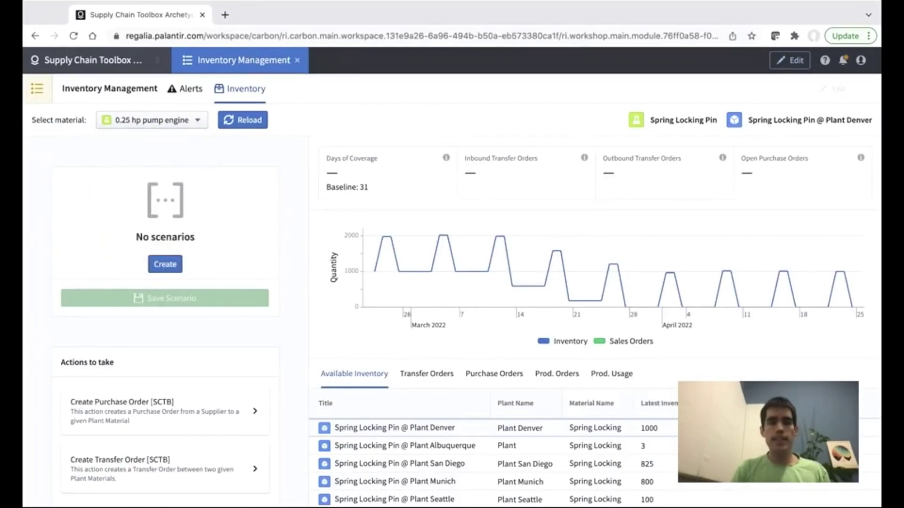
click(165, 264)
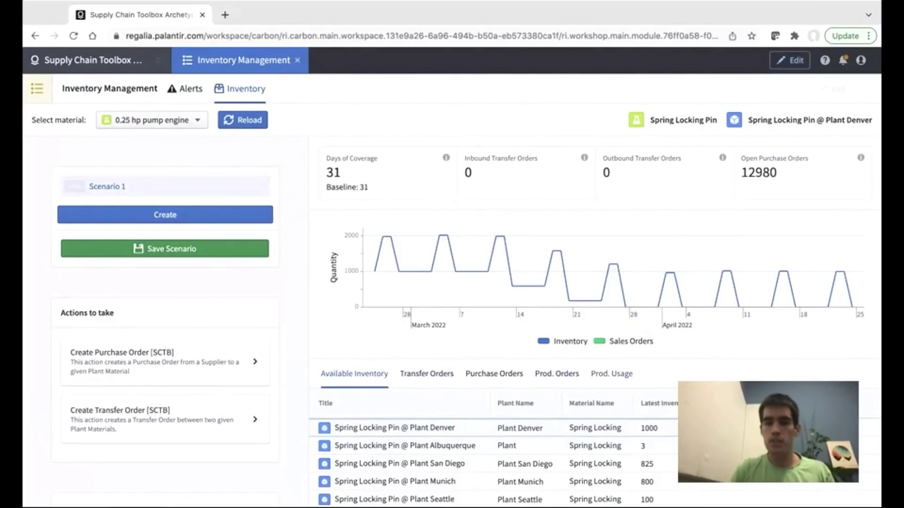
Step: Show production usage, check Plant San Diego's Spring Locking Pin stock, then switch back to Plant Denver
click(611, 374)
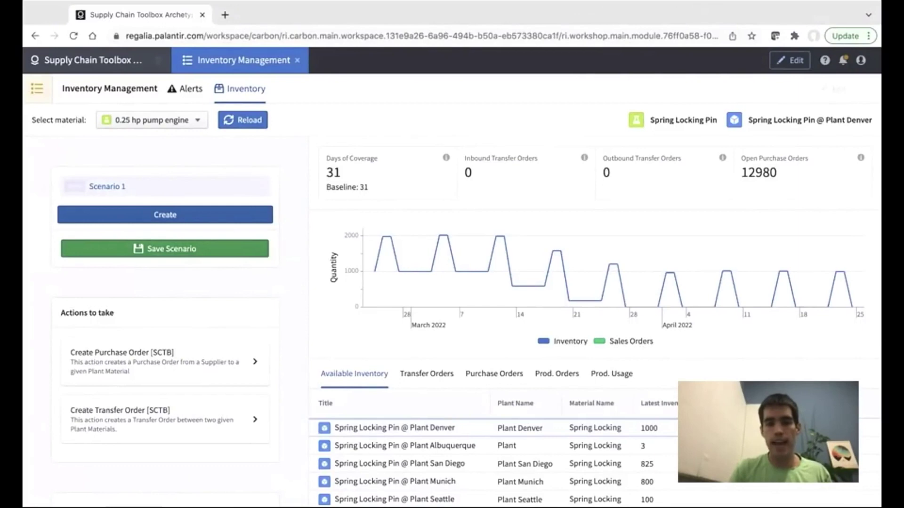
scroll(165, 306, down, 1)
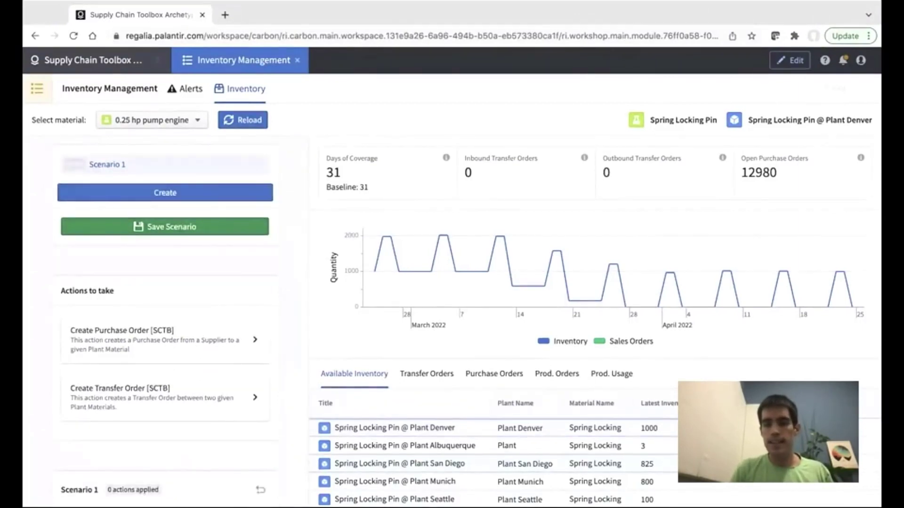
click(400, 463)
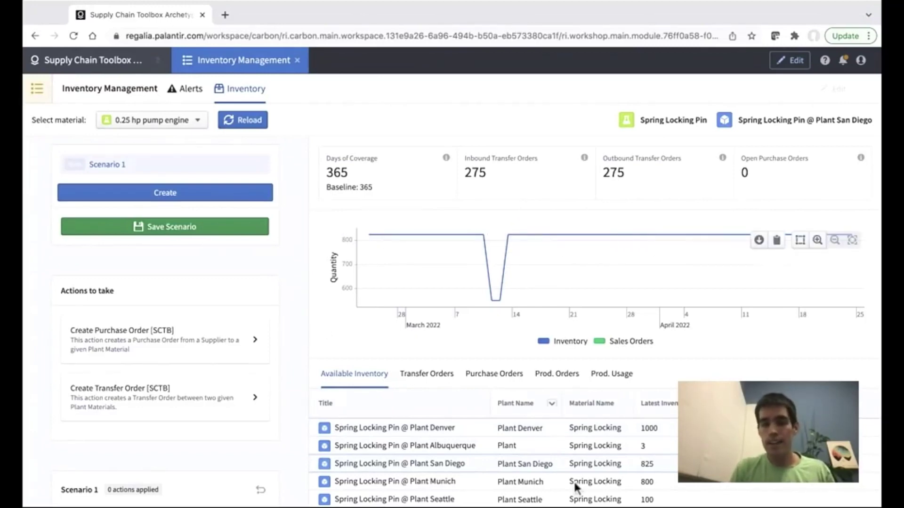
click(394, 427)
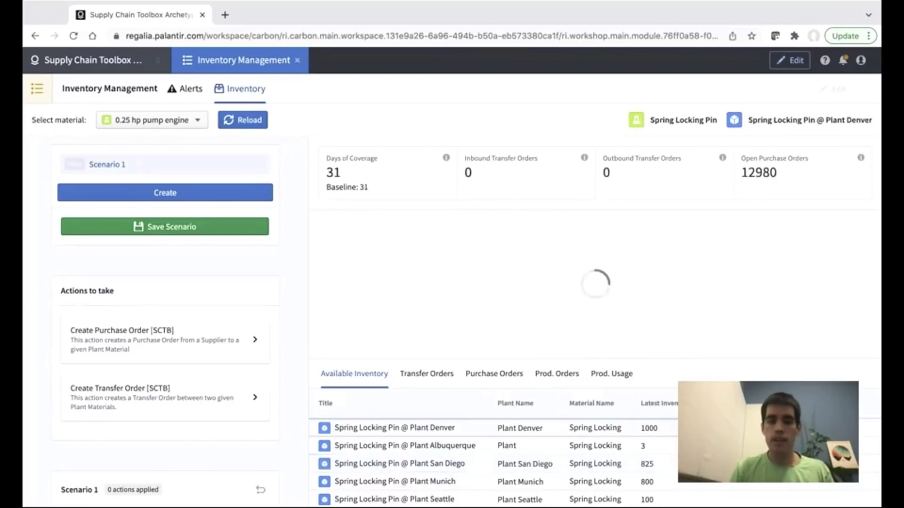
Step: Start a transfer order for Scenario 1 with Plant San Diego as the outbound plant
click(164, 398)
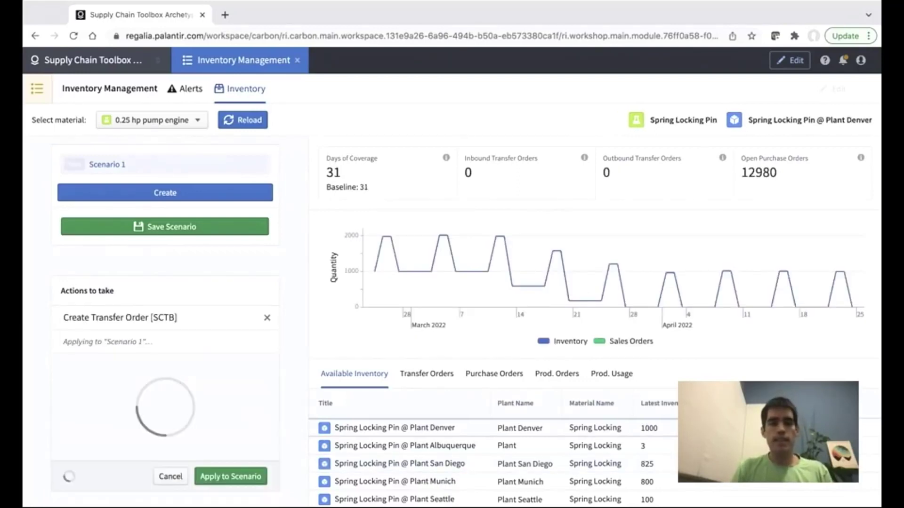
scroll(47, 420, down, 1)
scroll(47, 420, down, 2)
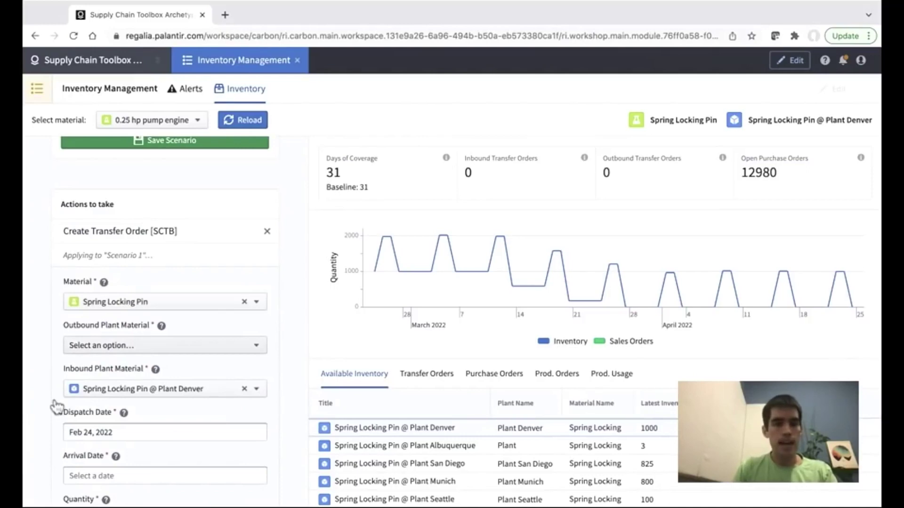
key(space)
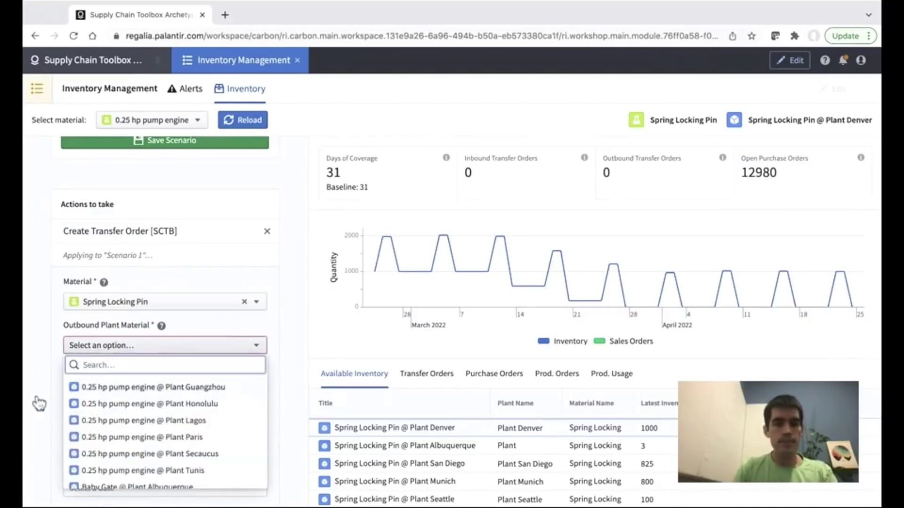
key(Escape)
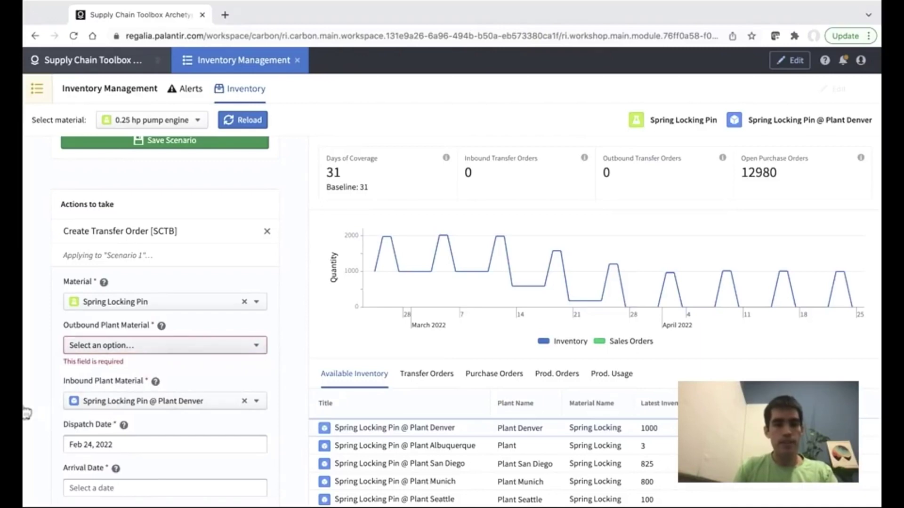
key(space)
text(Spring)
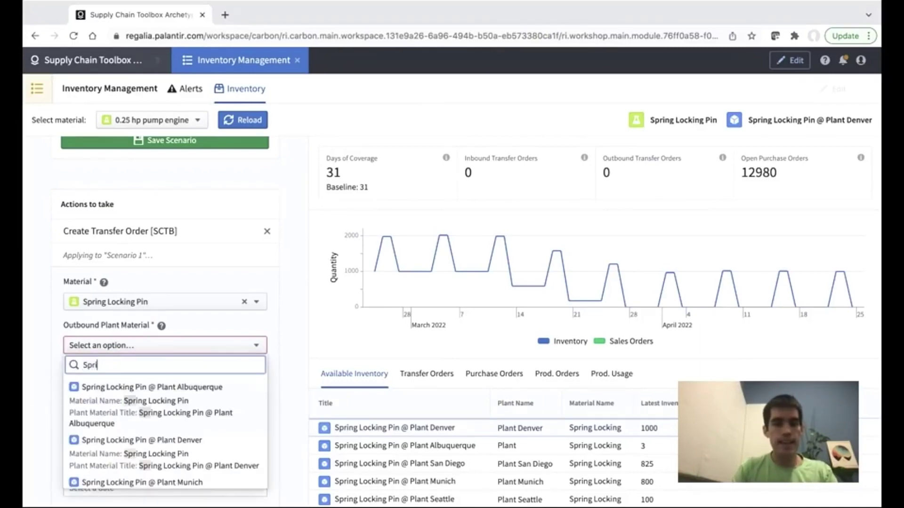
key(Down)
key(Down)
key(Down)
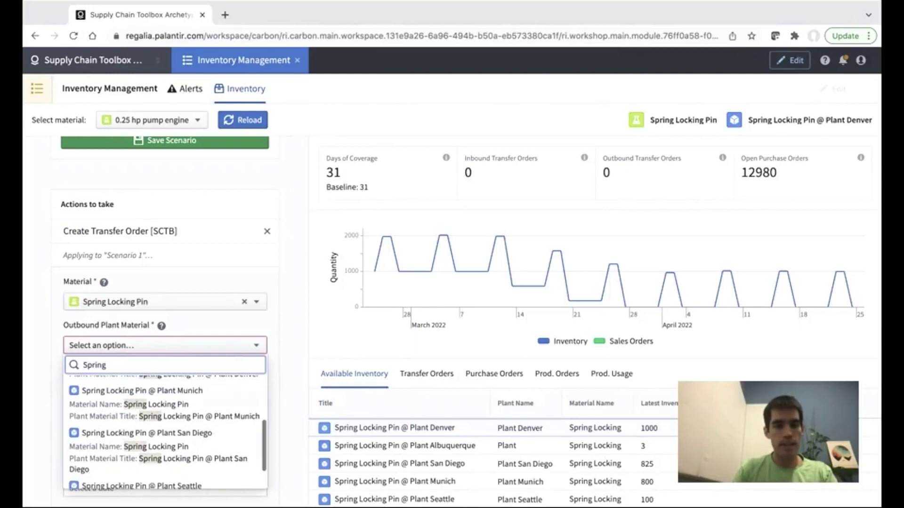
key(Return)
Step: Set arrival Feb 28, quantity 400 and Scenario Id scenario_1, then apply it to Scenario 1
scroll(30, 434, down, 2)
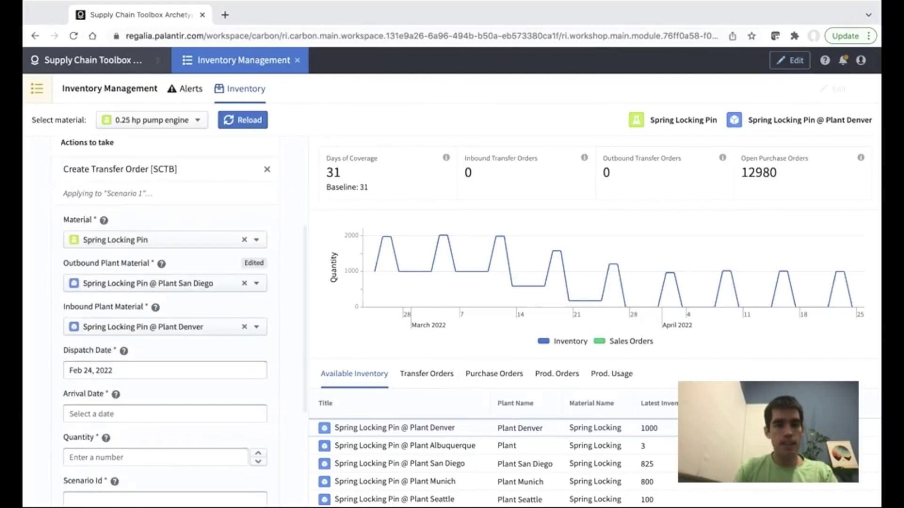
key(Tab)
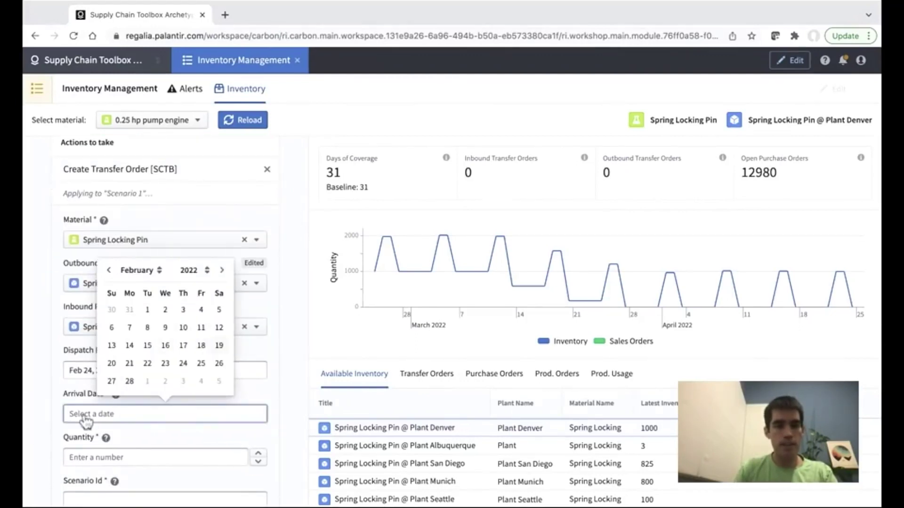
click(129, 381)
key(Tab)
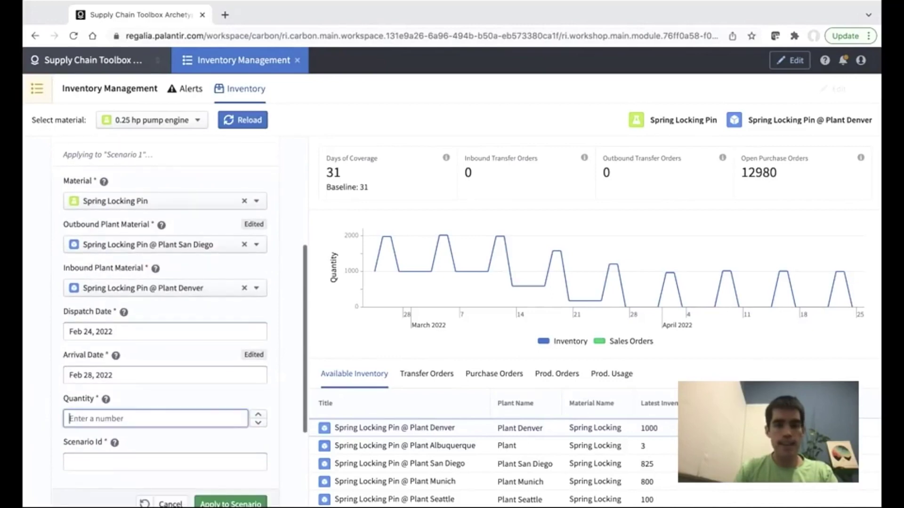
text(400)
key(Tab)
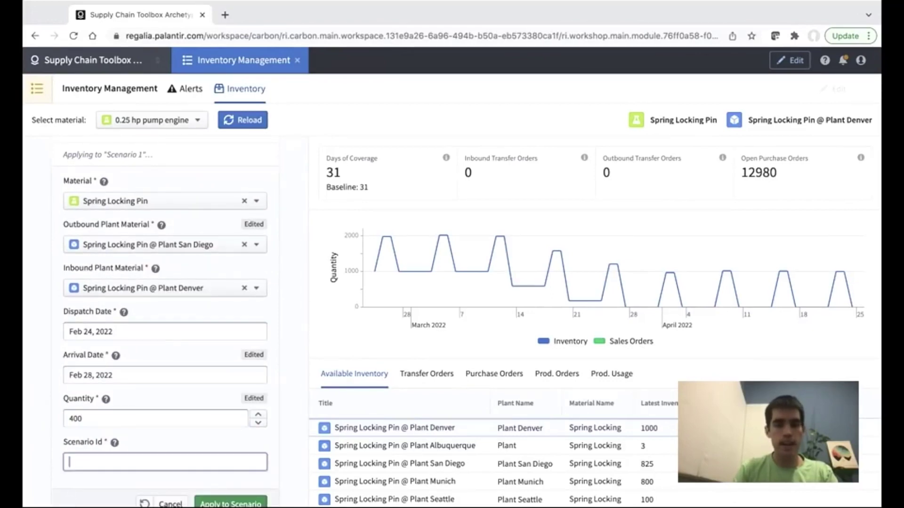
text(scenario_1)
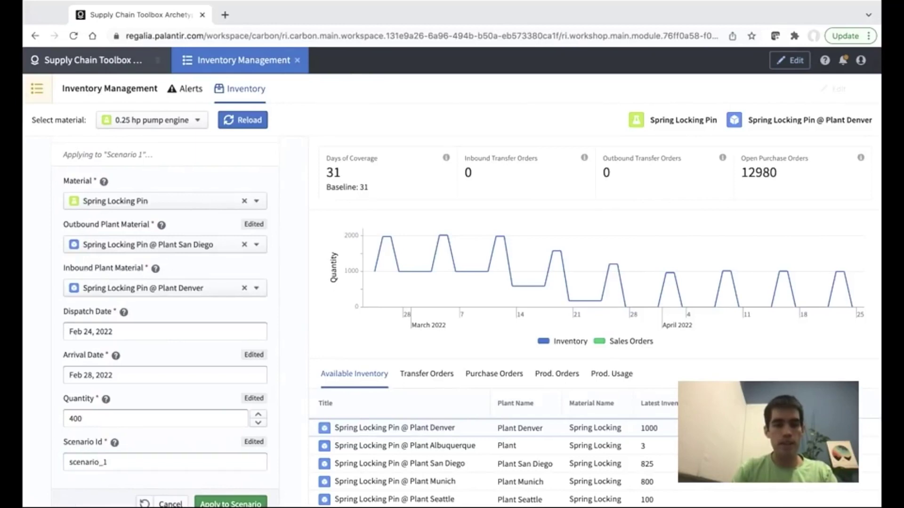
scroll(165, 329, down, 1)
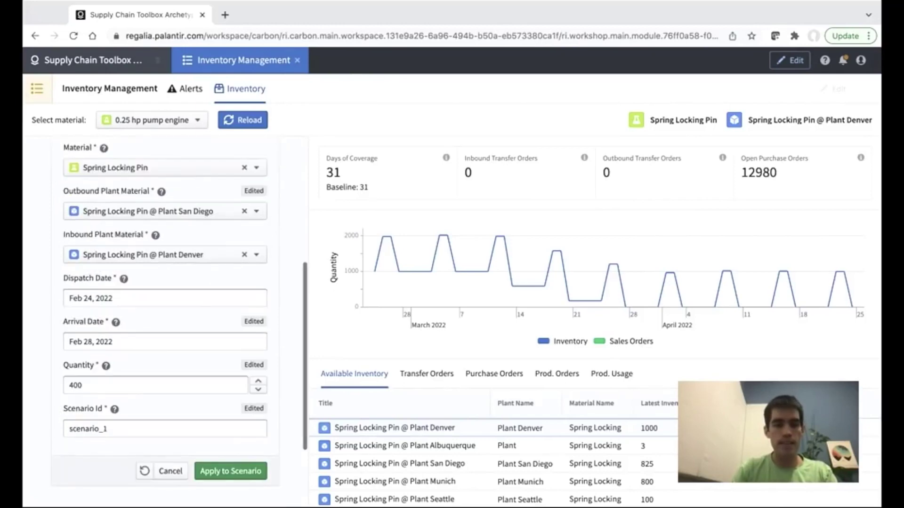
click(232, 469)
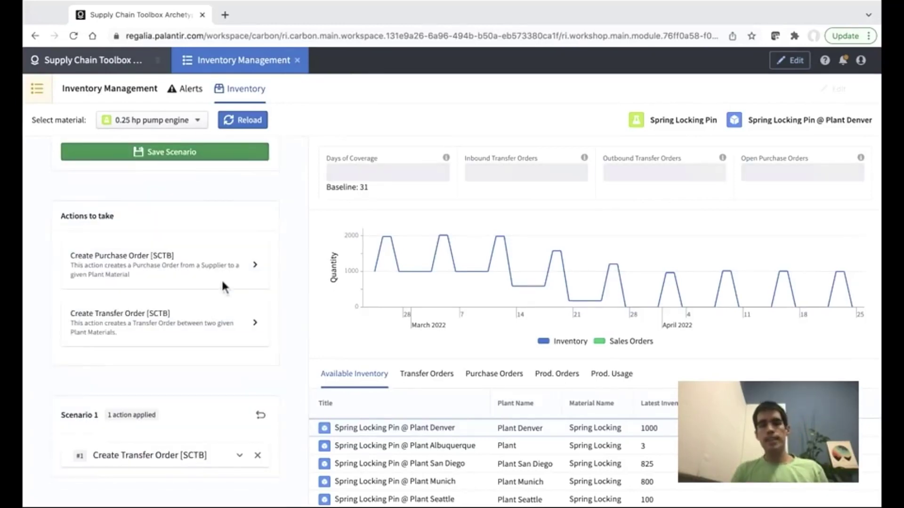